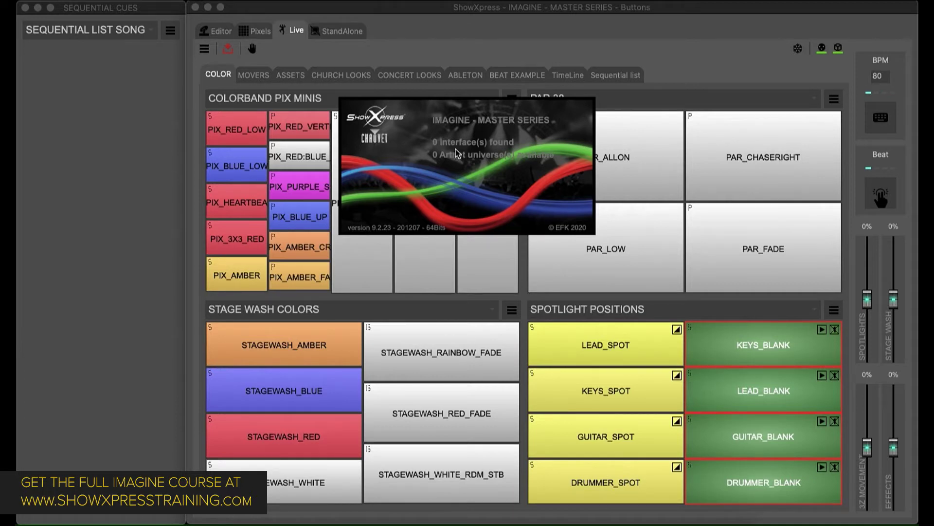
Close the start-up splash screen and show the Live TimeLine page with its empty timeline.
left_click(462, 145)
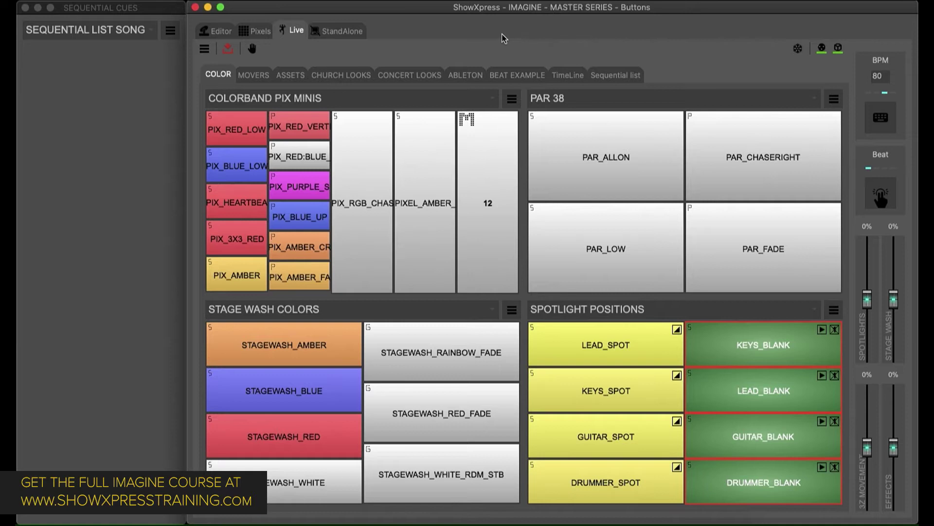
left_click(565, 77)
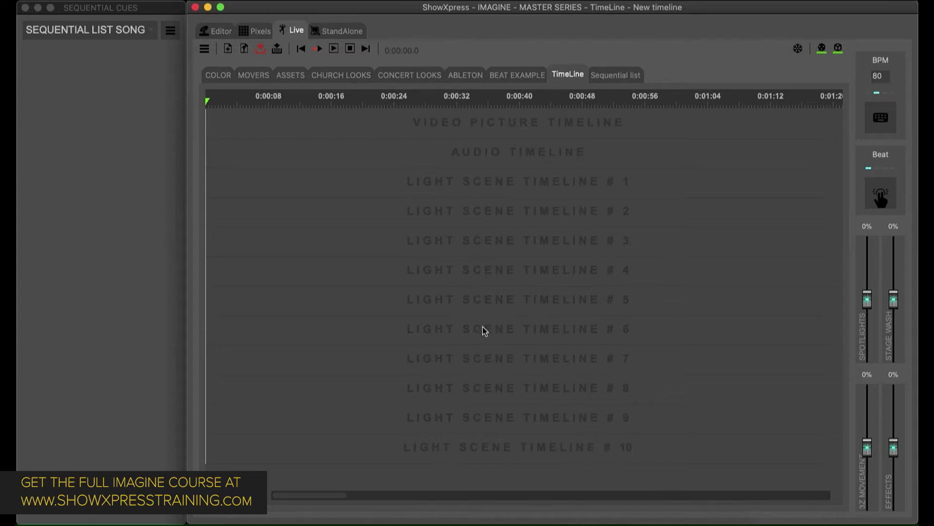
Set Nb. Light Timelines to 20 in the TimeLine settings.
left_click(204, 49)
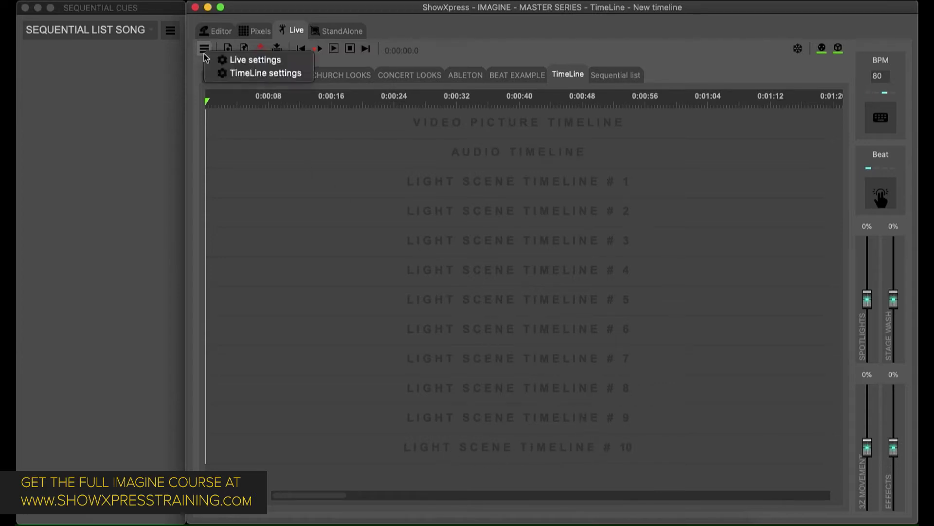
left_click(246, 73)
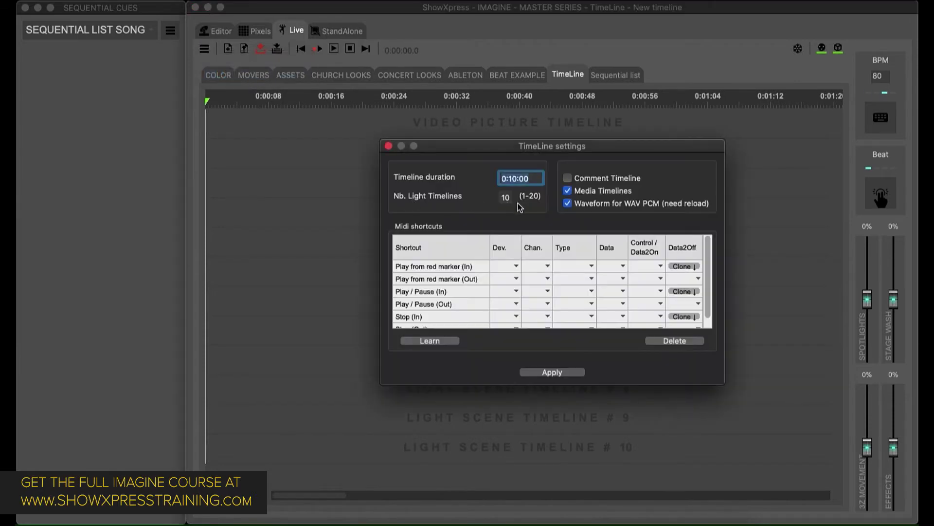
double_click(506, 197)
type("20")
key("Return")
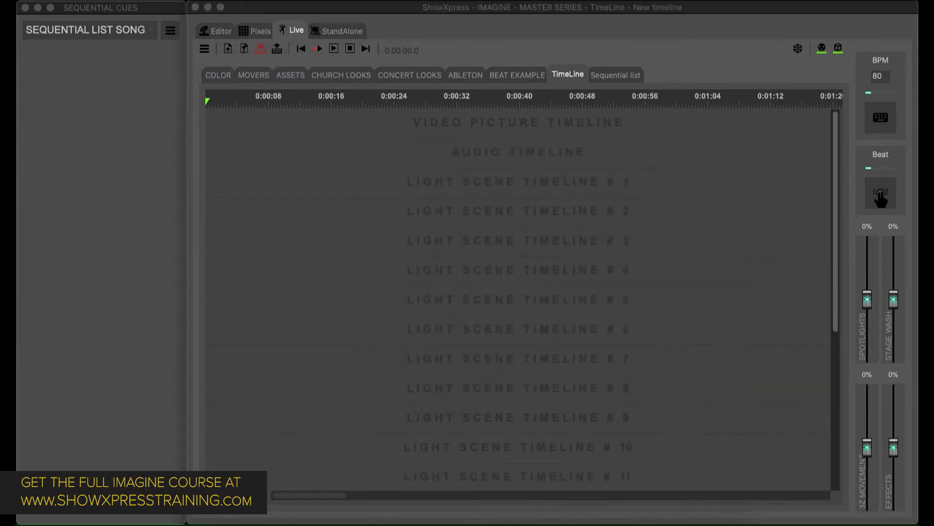
Check the extra light scene tracks and switch to the ABLETON button page.
scroll(500, 286, "down", 9)
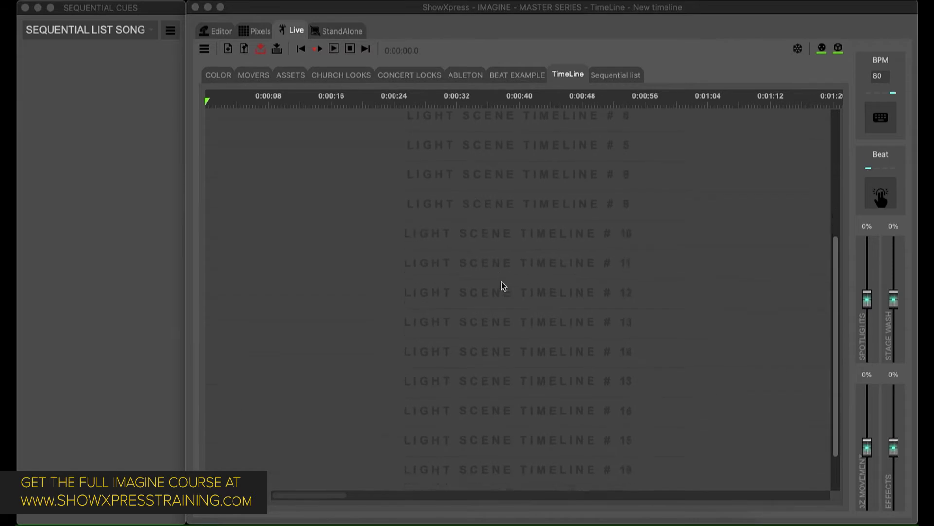
scroll(476, 288, "up", 3)
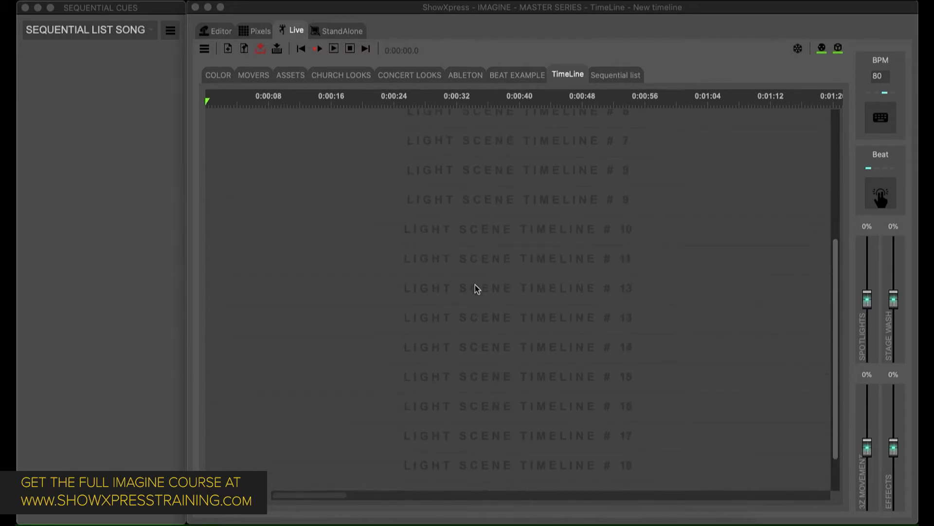
scroll(476, 288, "up", 6)
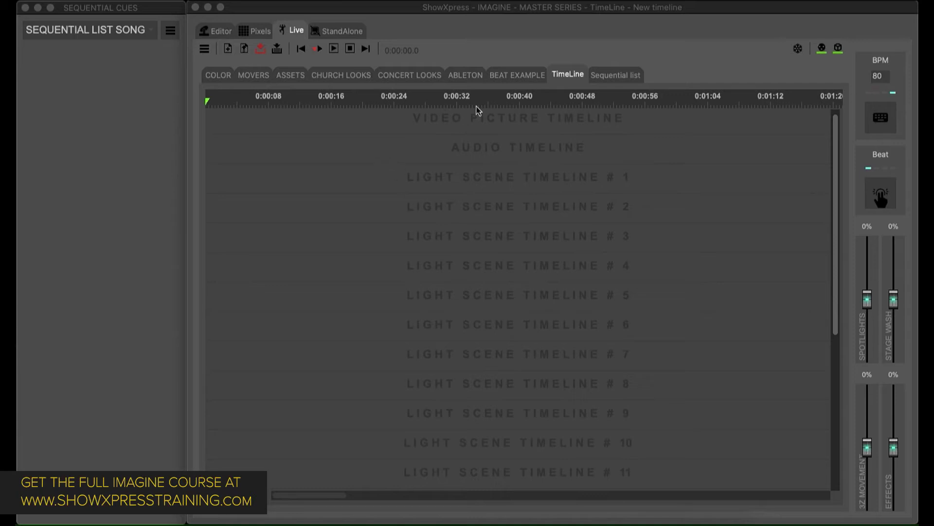
left_click(469, 87)
left_click(466, 78)
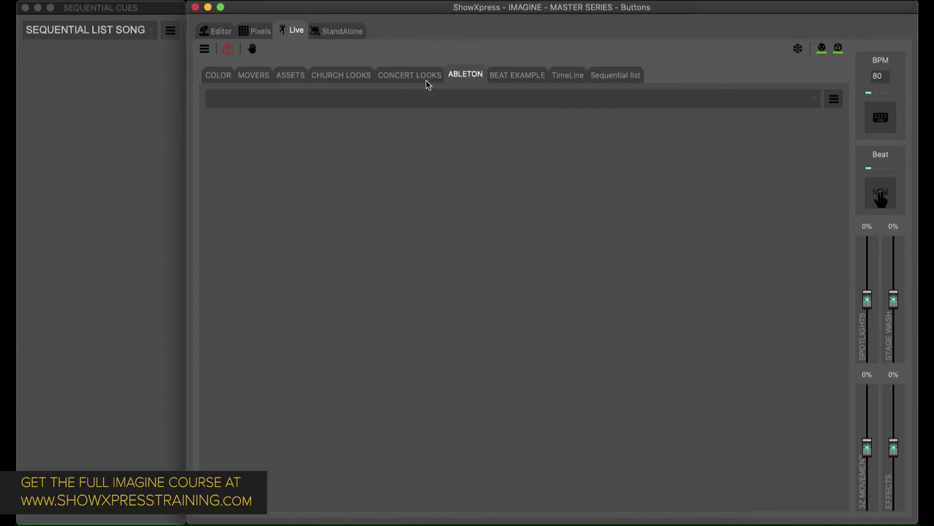
left_click(203, 50)
left_click(214, 69)
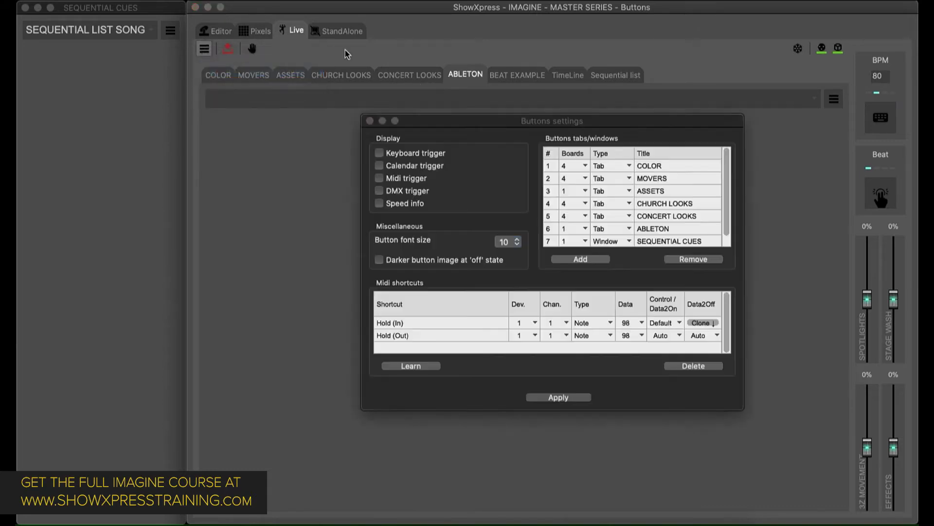
scroll(583, 204, "down", 1)
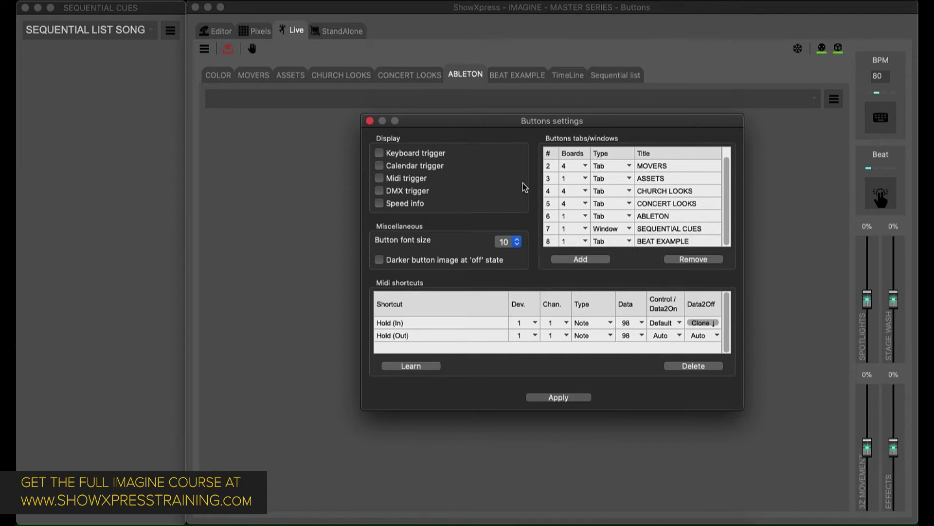
left_click(130, 42)
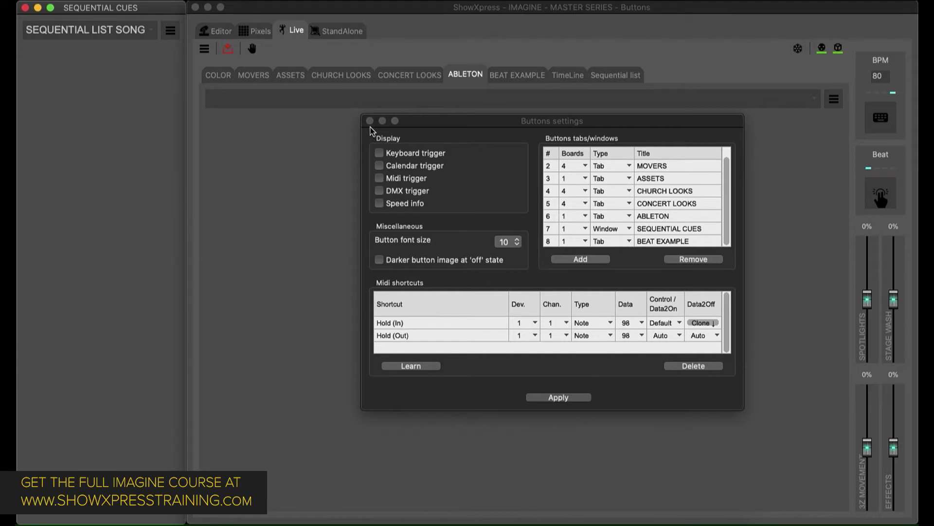
left_click(370, 121)
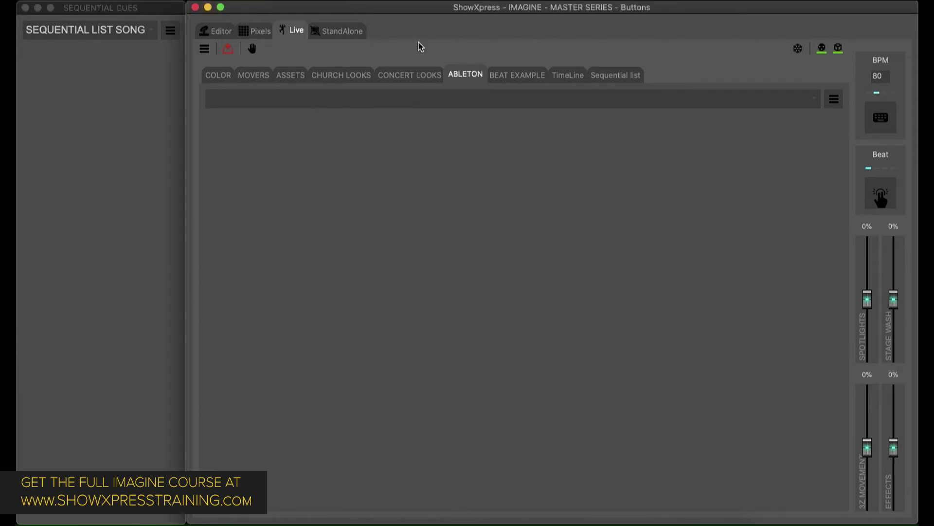
Show the Live Sequential list page and focus the SEQUENTIAL CUES window.
left_click(618, 71)
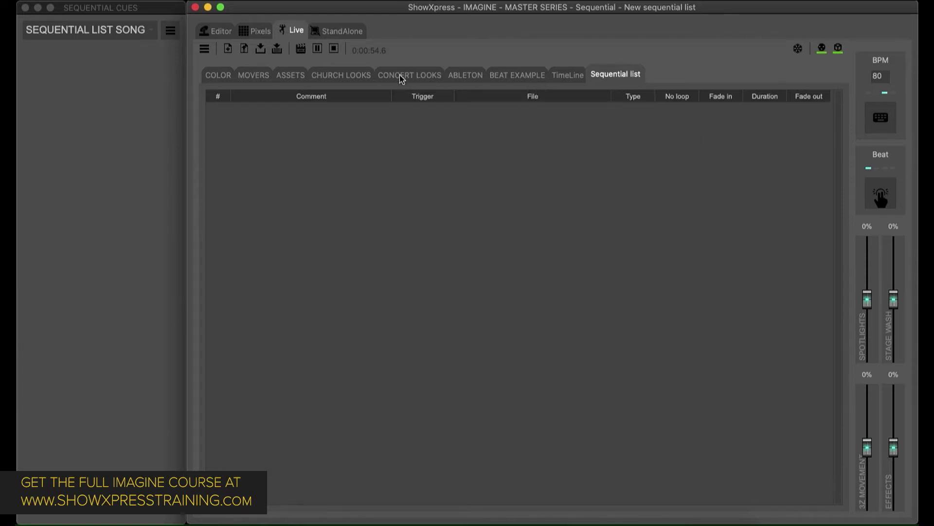
left_click(121, 12)
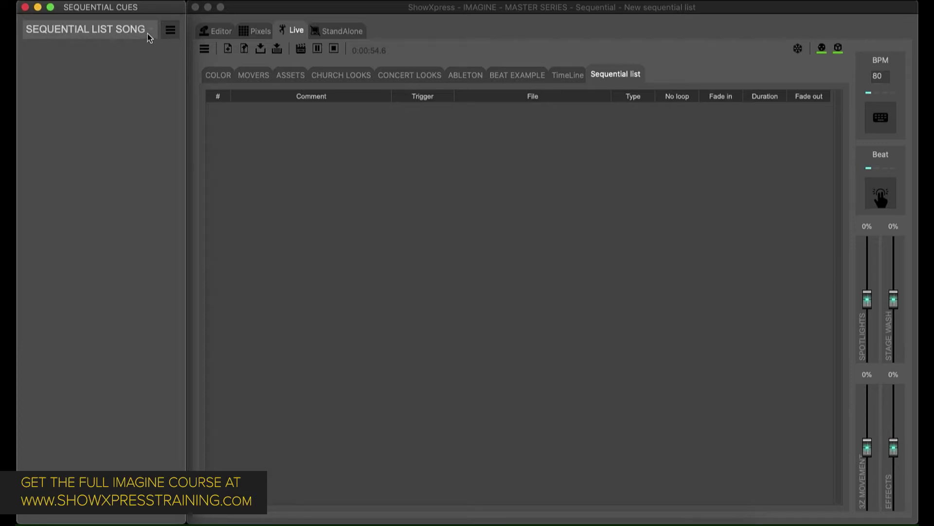
Add SONG 2.seq and song1.seq as sequential list buttons in Sequential Cues.
left_click(165, 28)
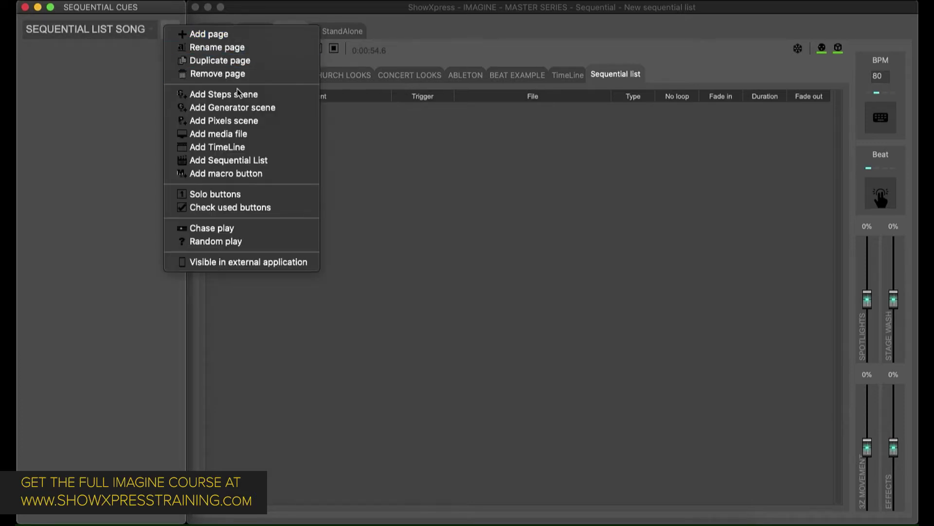
left_click(261, 160)
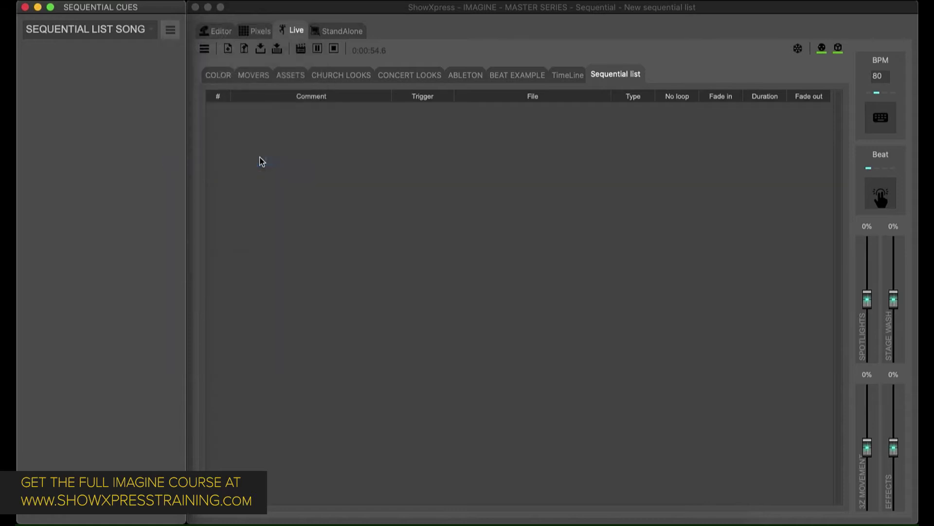
left_click_drag(381, 148, 341, 94)
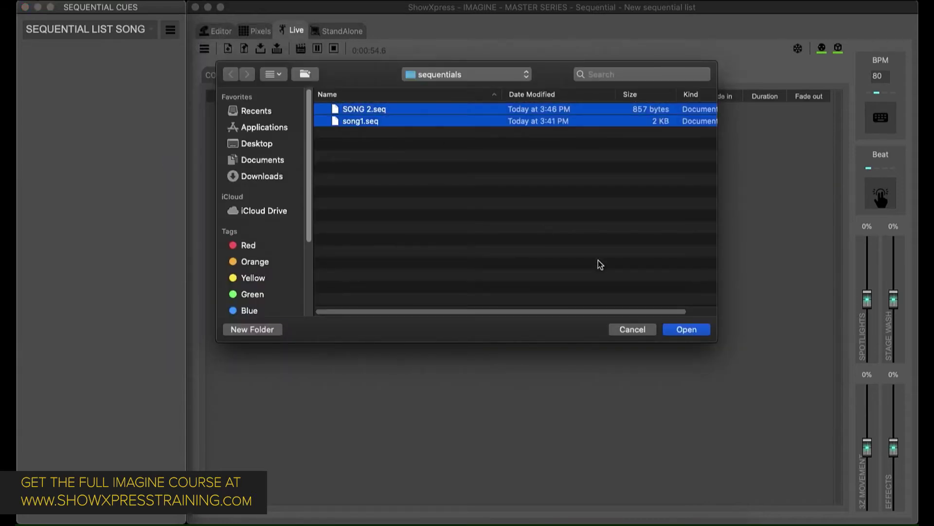
left_click(693, 333)
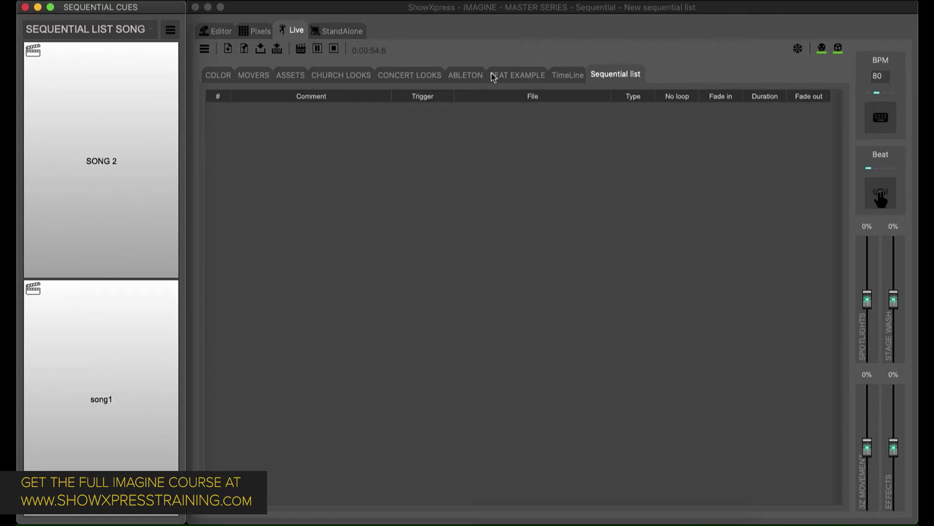
Switch between the song1 and SONG 2 cue lists, ending on song1.
left_click(553, 43)
left_click(156, 4)
left_click(103, 340)
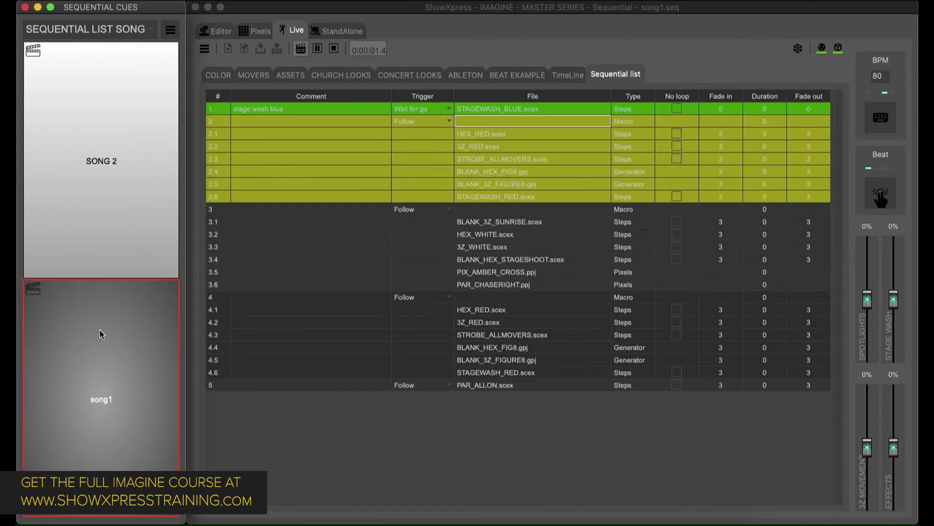
left_click(109, 130)
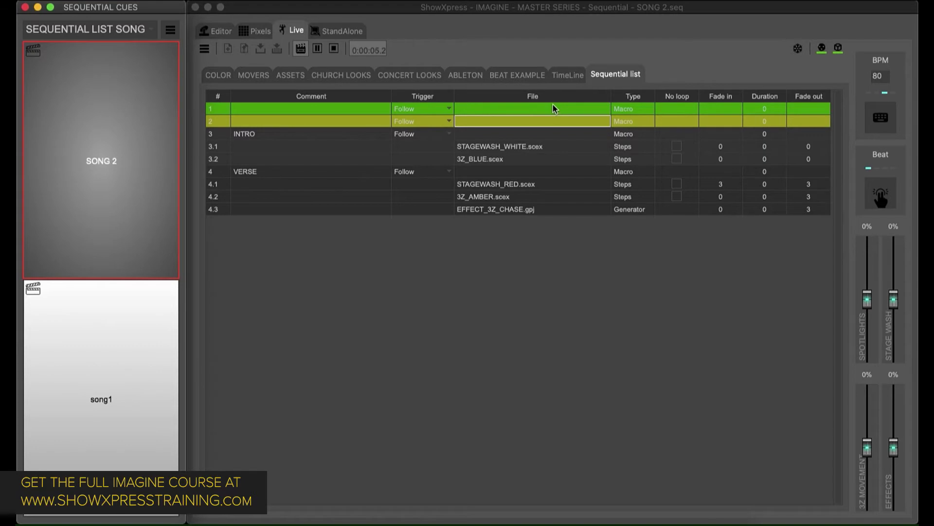
left_click(136, 309)
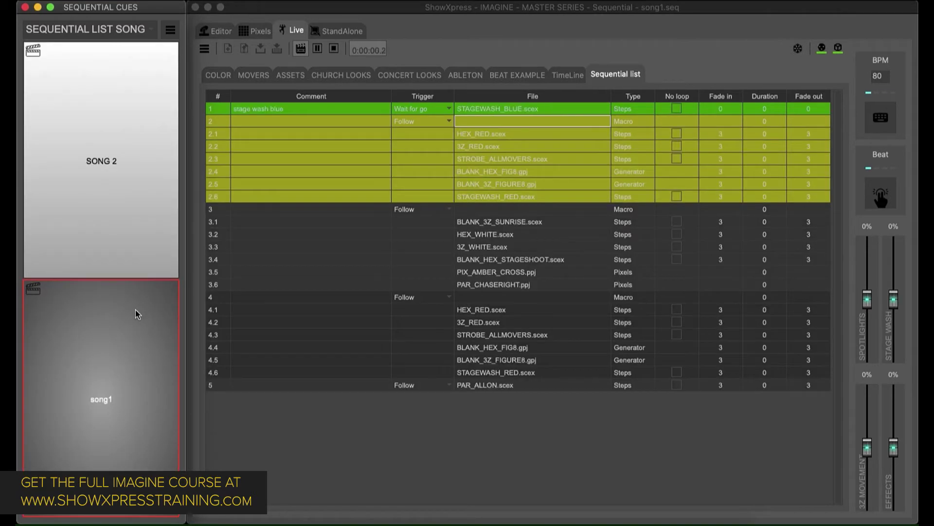
left_click(115, 194)
left_click(95, 283)
left_click(616, 517)
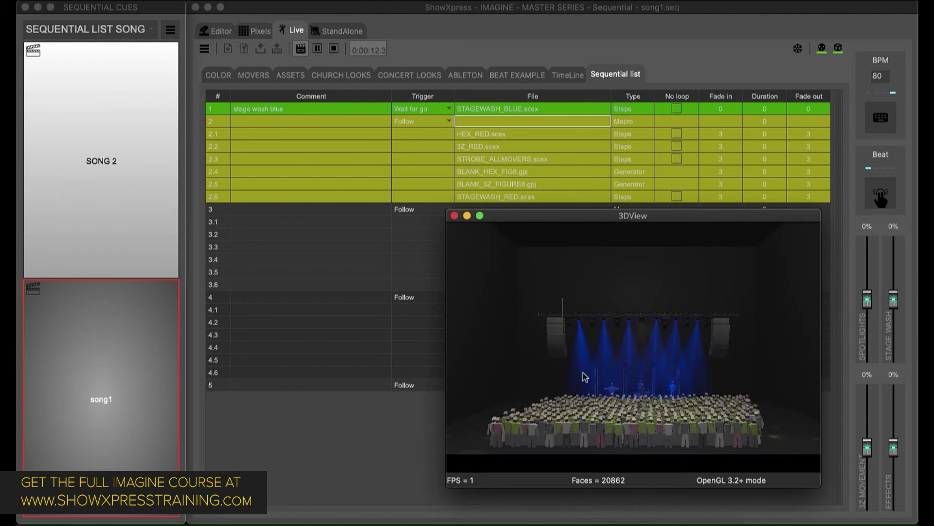
Move the 3D stage view to the lower right and reload SONG 2, then song1.
left_click_drag(510, 215, 604, 247)
left_click(142, 366)
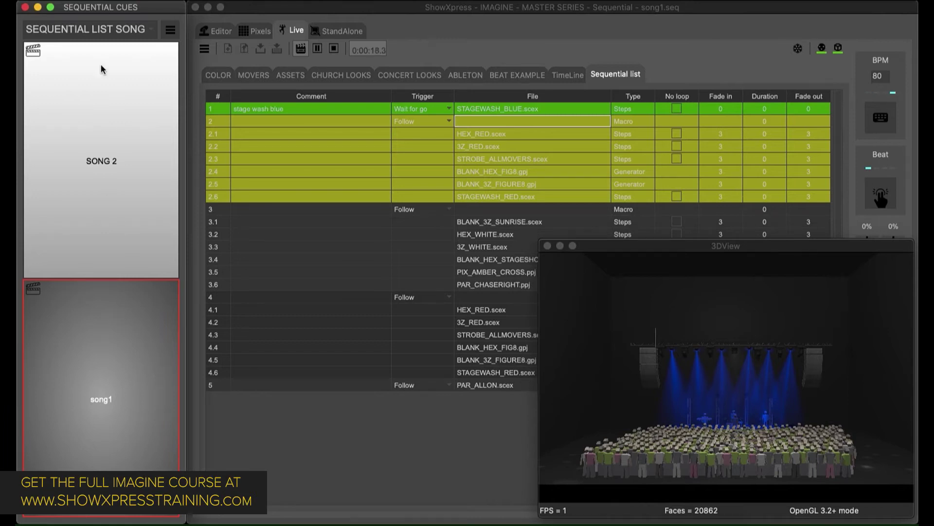
left_click_drag(95, 16, 96, 16)
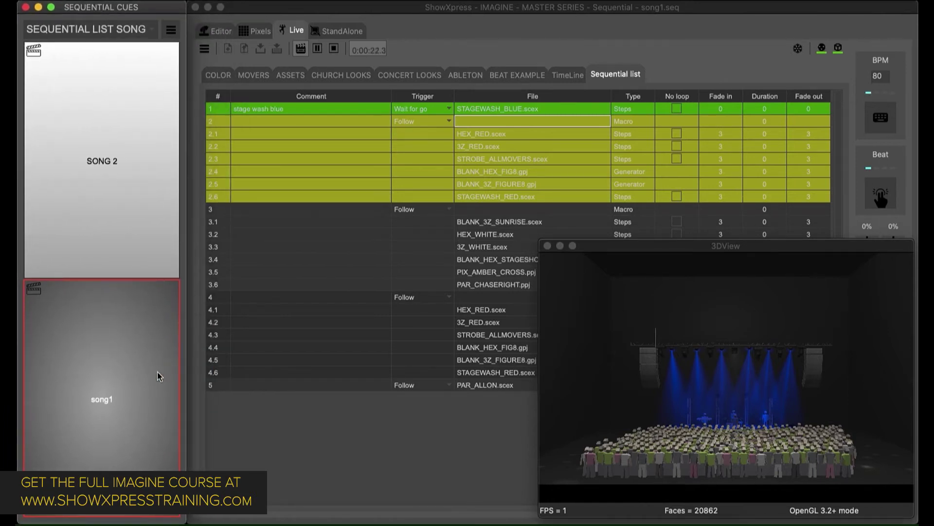
left_click(80, 263)
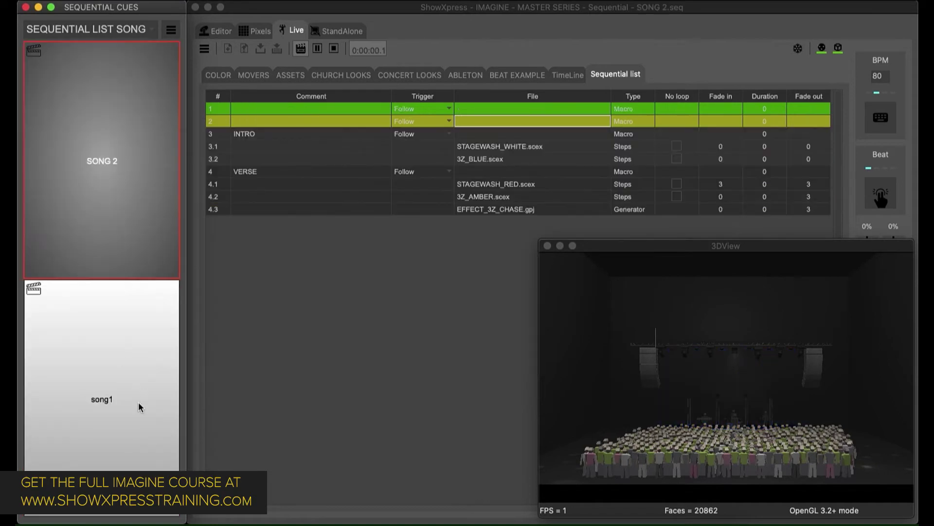
left_click(109, 374)
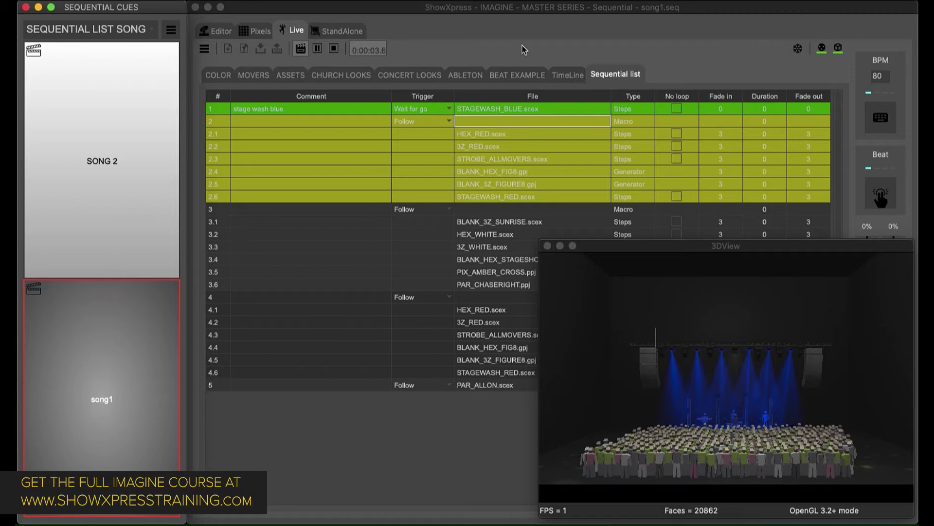
Stop playback and restart song1 from cue 1 so its blue stage wash plays.
left_click(668, 67)
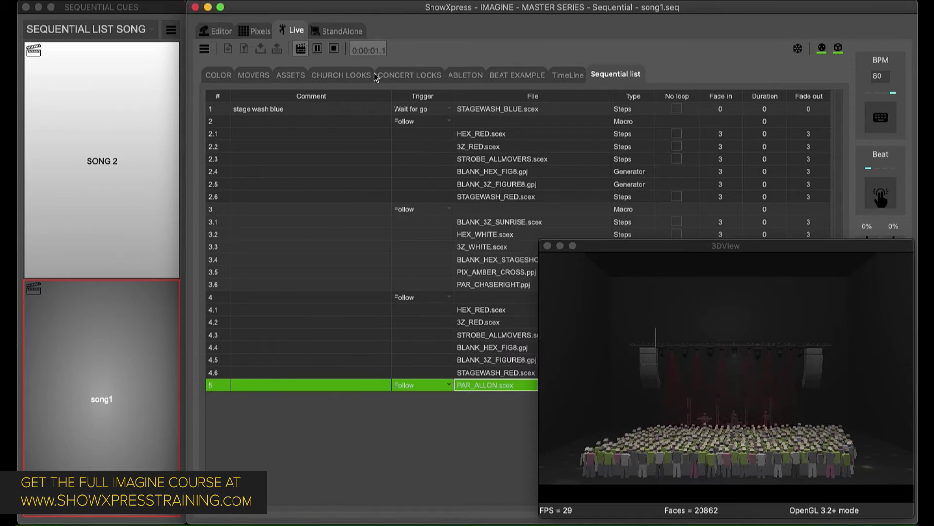
left_click(334, 49)
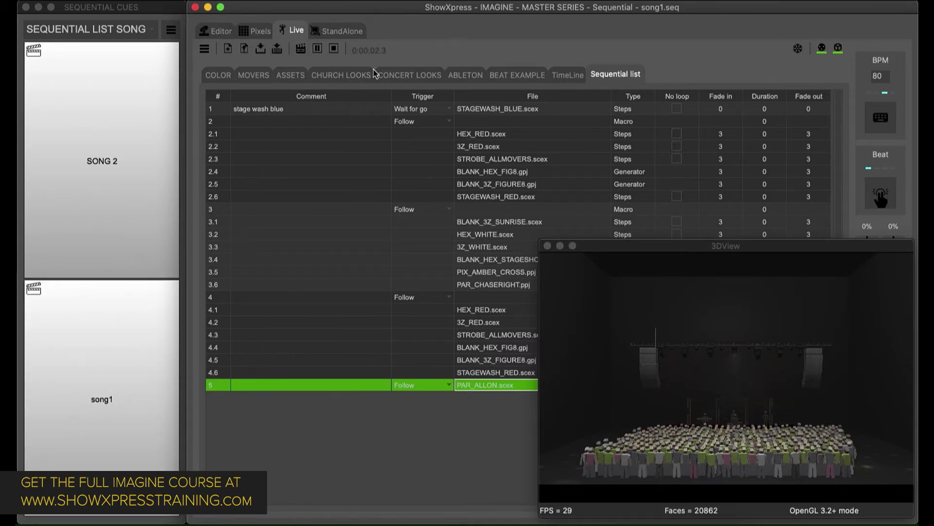
double_click(520, 110)
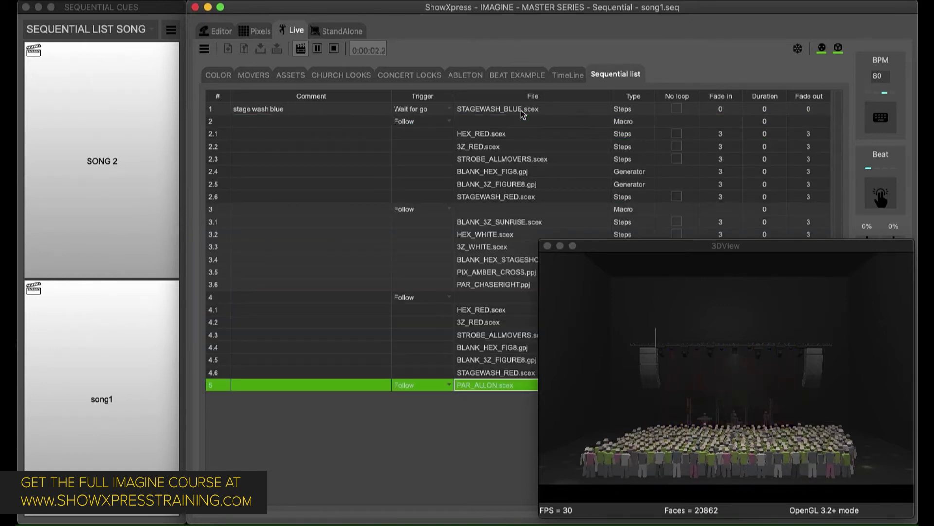
double_click(121, 350)
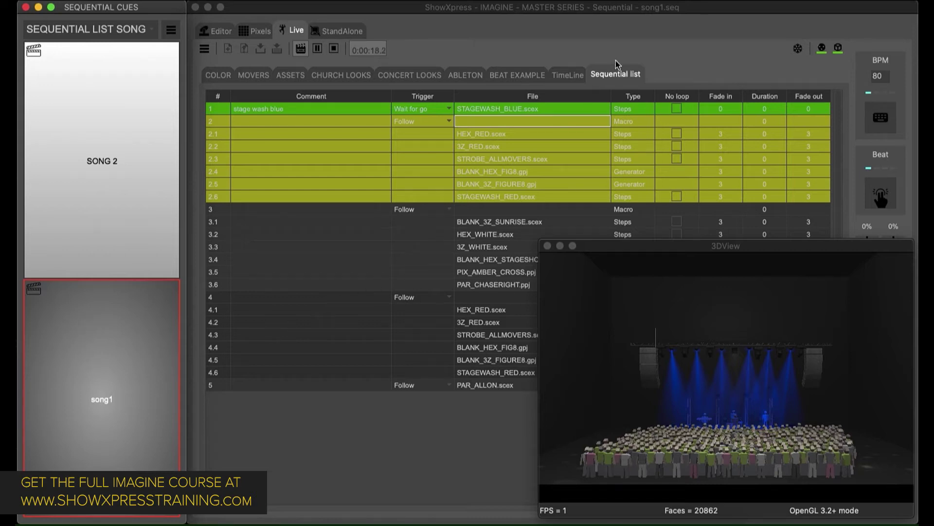
Advance song1 with the space Go key, then load SONG 2 and advance to INTRO.
left_click(634, 57)
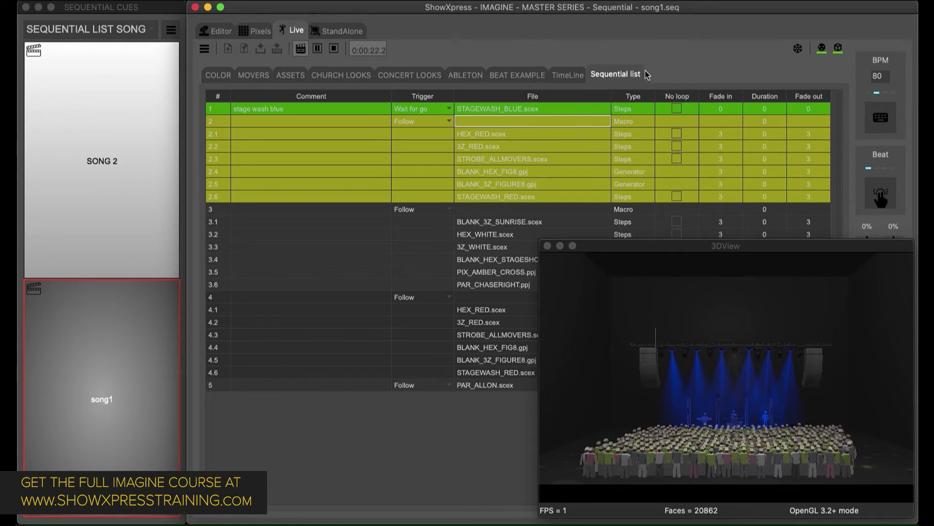
key("space")
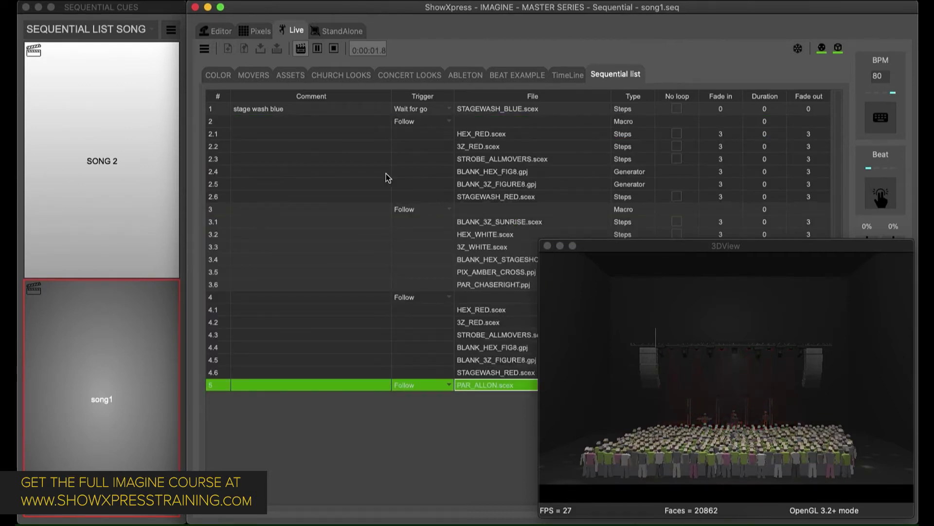
left_click(132, 392)
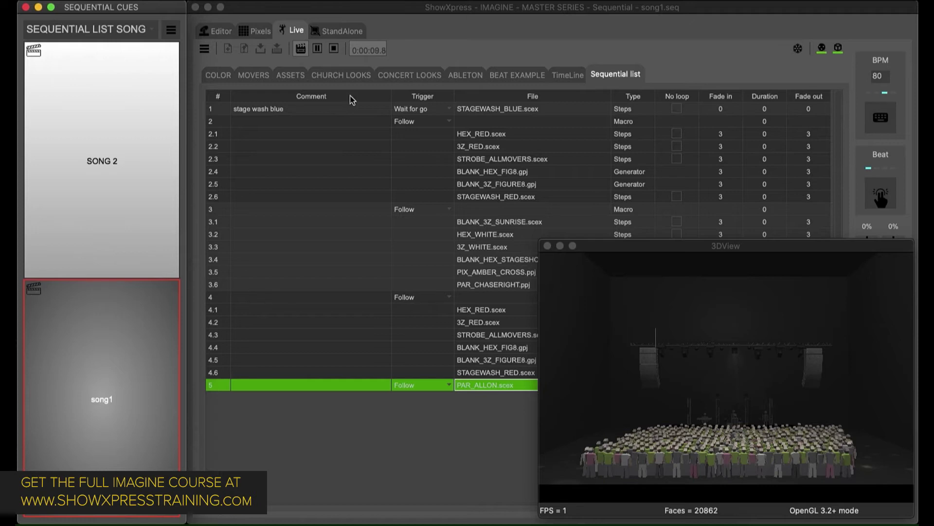
left_click(97, 164)
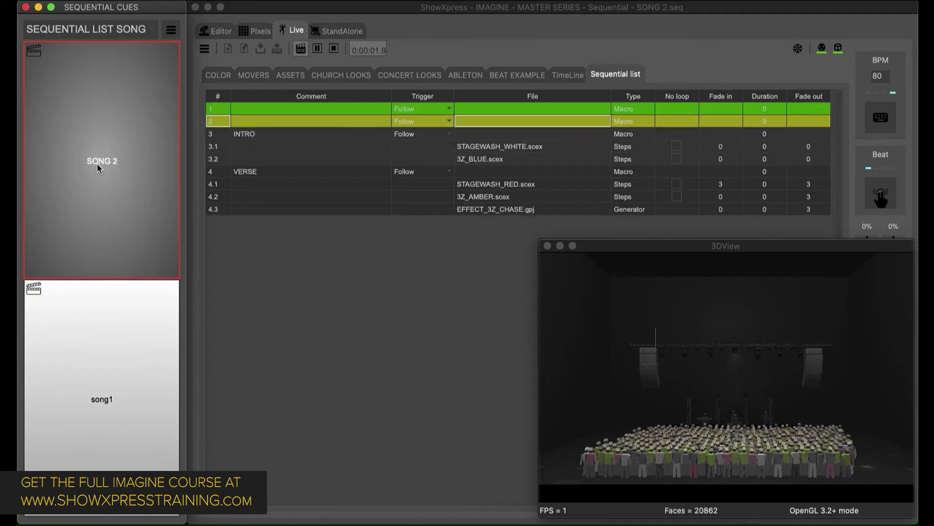
left_click(648, 36)
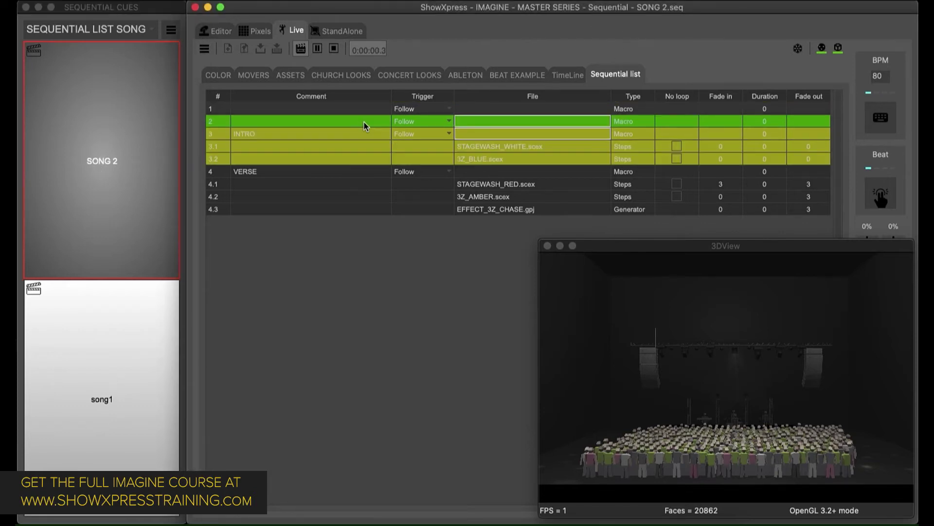
key("space")
key("space")
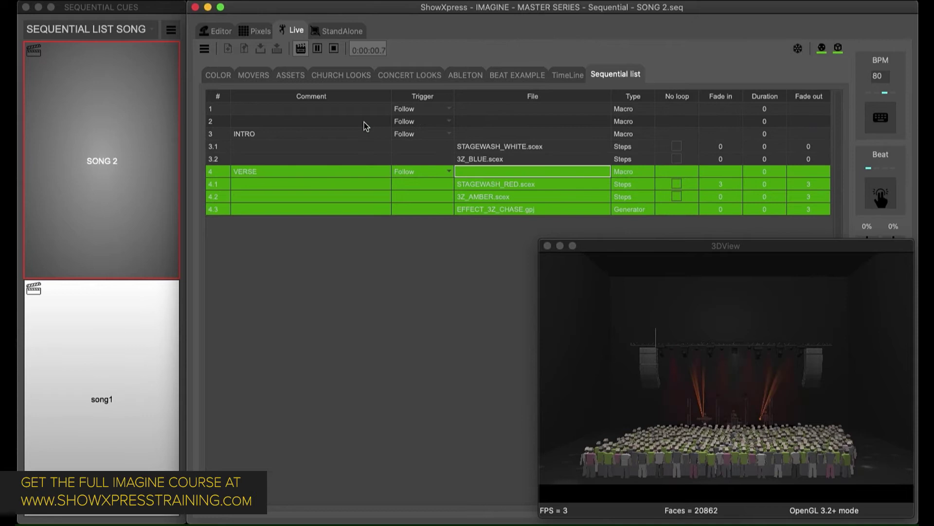
Reload song1 and advance it to cue 2 with the space Go key.
left_click(126, 24)
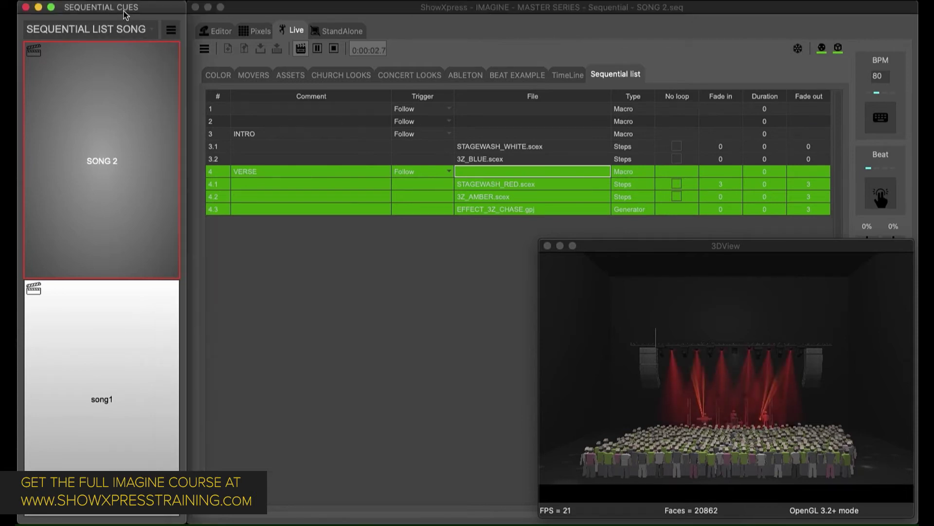
left_click(112, 338)
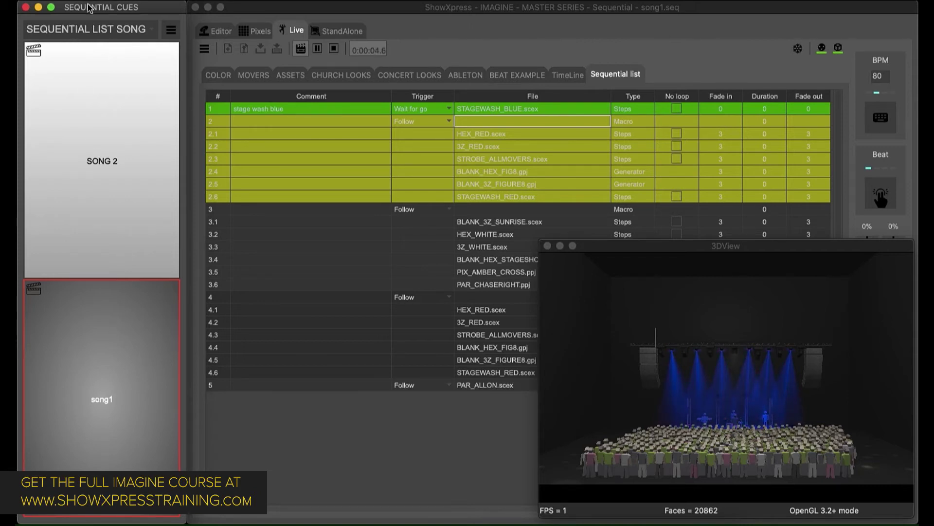
left_click_drag(89, 7, 88, 6)
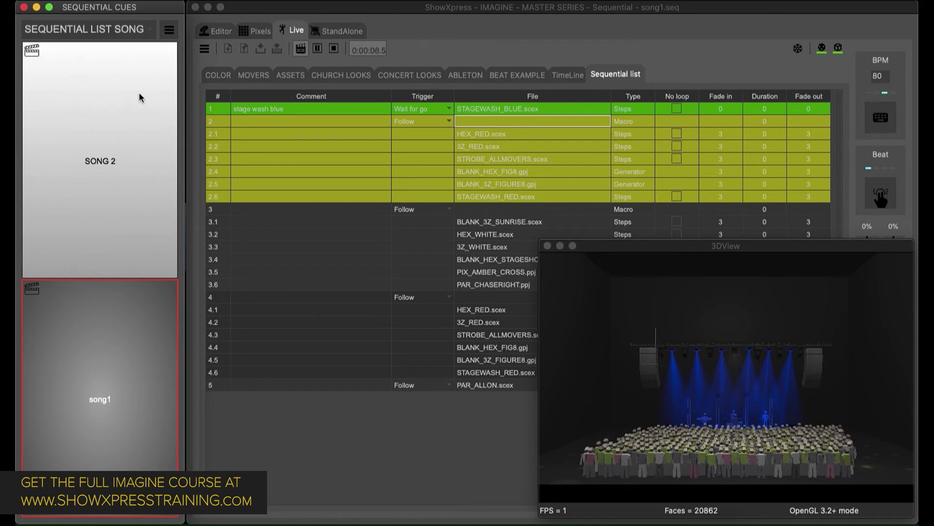
left_click(530, 45)
key("space")
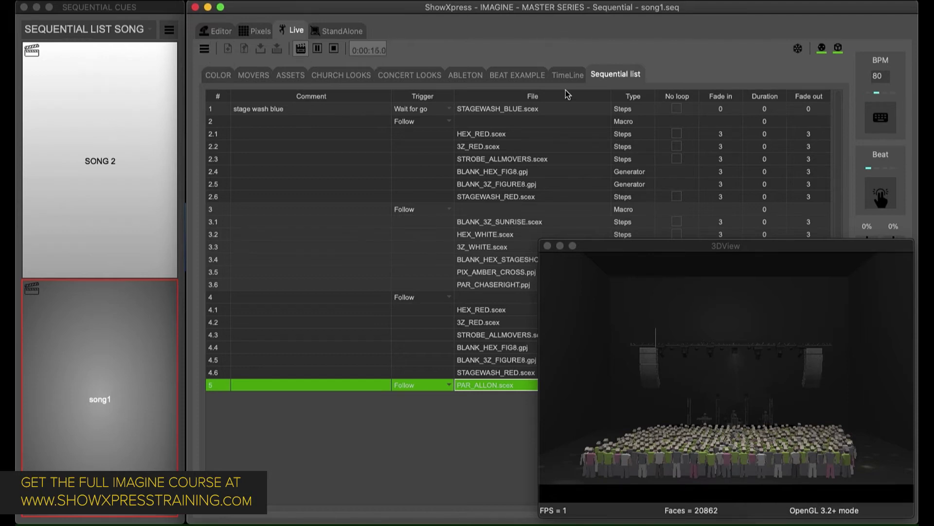
left_click(204, 49)
Open the Sequential List MIDI shortcut settings, view them, and close the dialog.
left_click(229, 70)
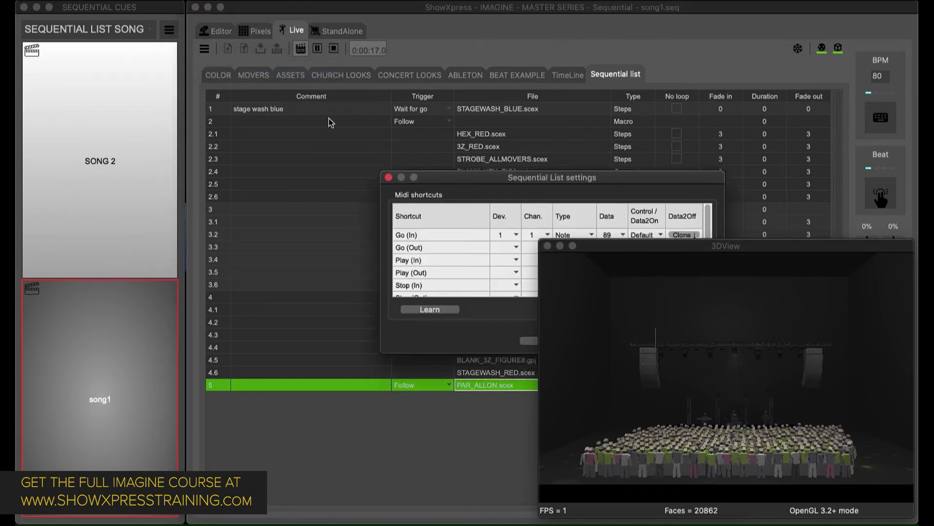
left_click_drag(462, 178, 286, 68)
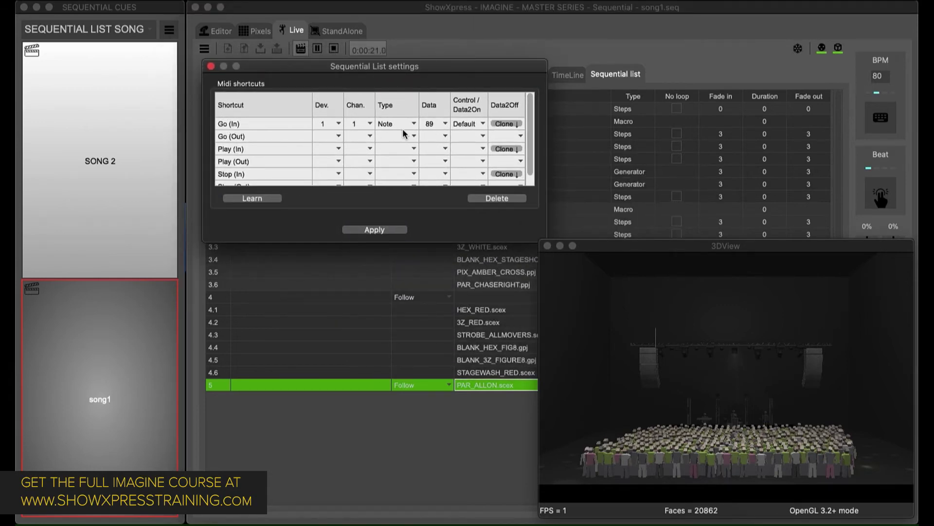
left_click(210, 66)
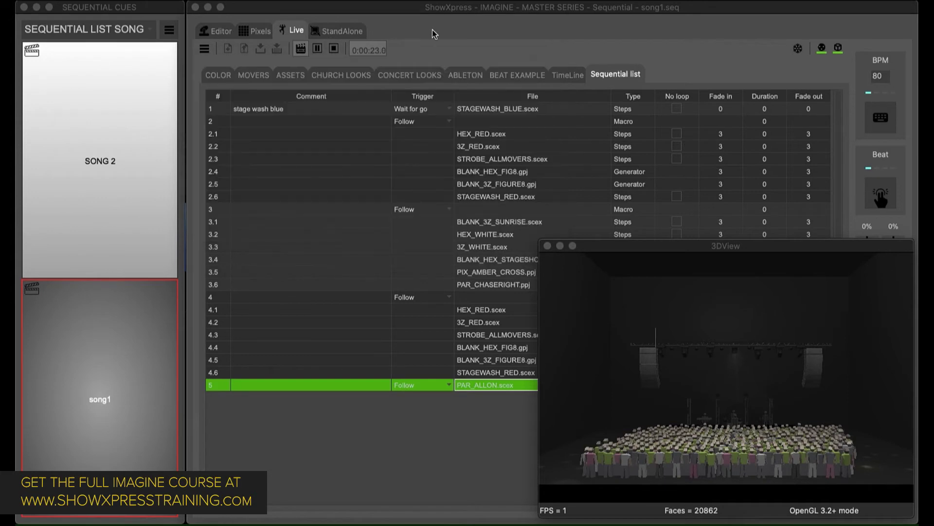
Play the stage wash blue cue, stop playback, then start song1 from its tile.
left_click(271, 108)
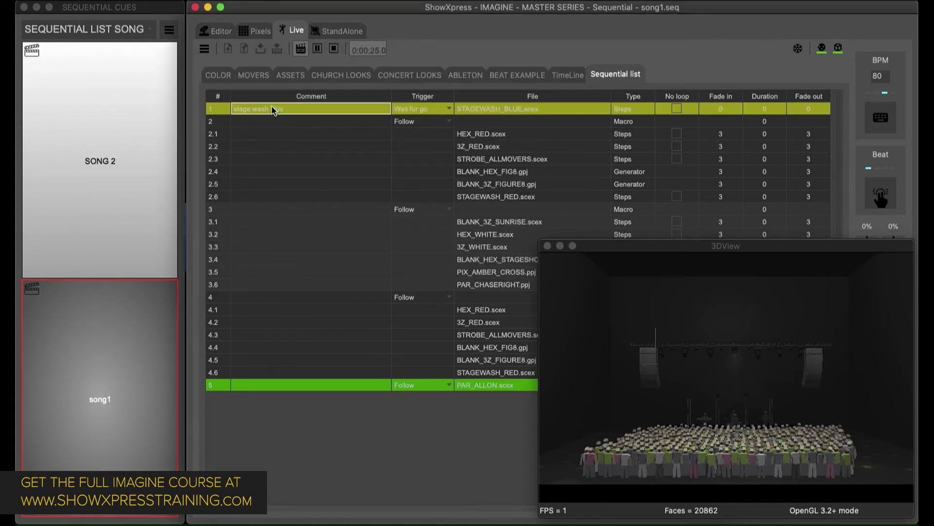
double_click(272, 108)
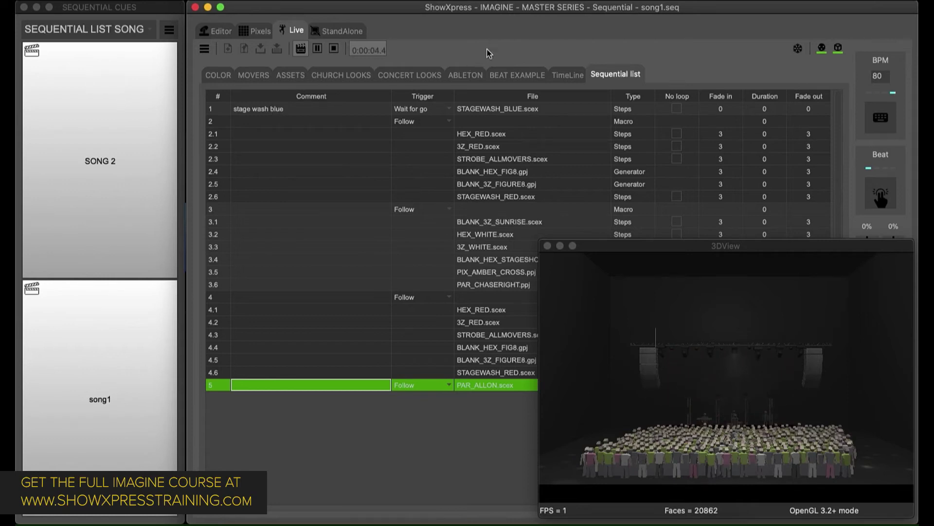
left_click(333, 49)
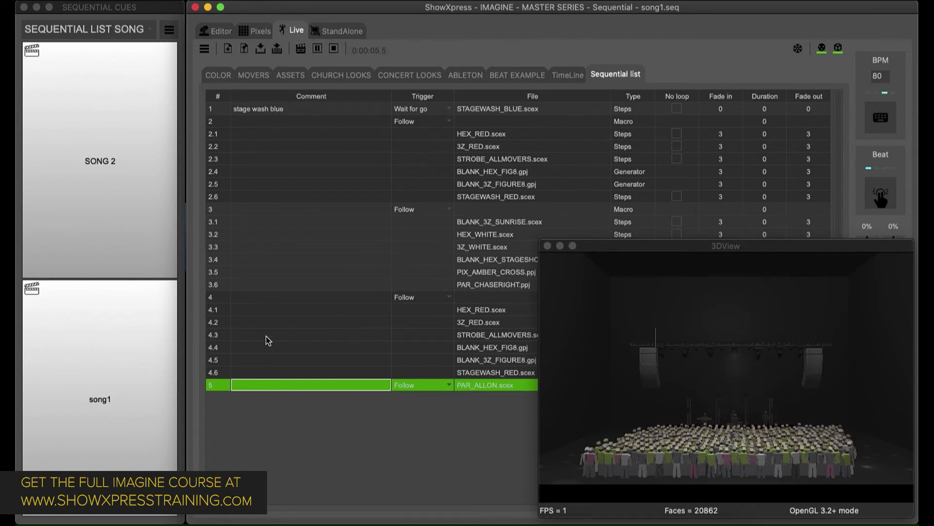
left_click(86, 341)
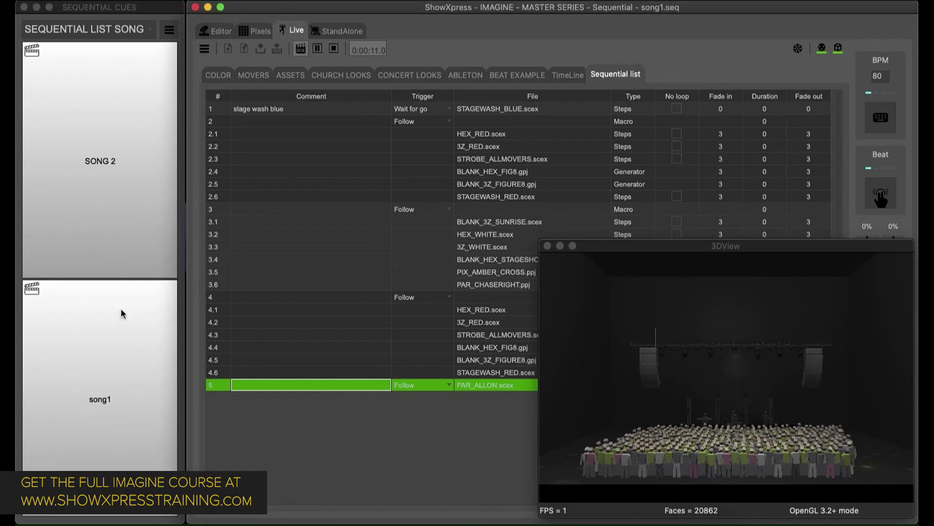
Restart song1 from cue 1 twice and step through cues with space, reaching cue 2.
left_click(114, 320)
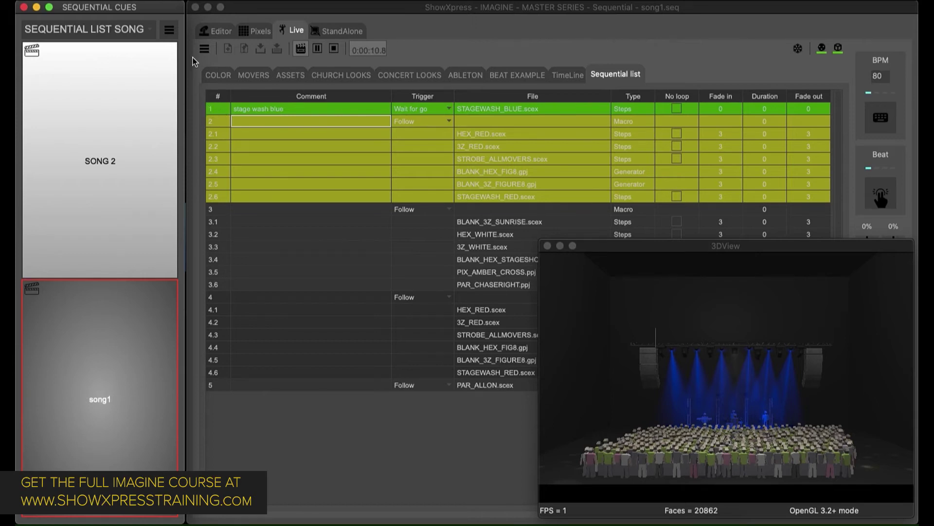
key("space")
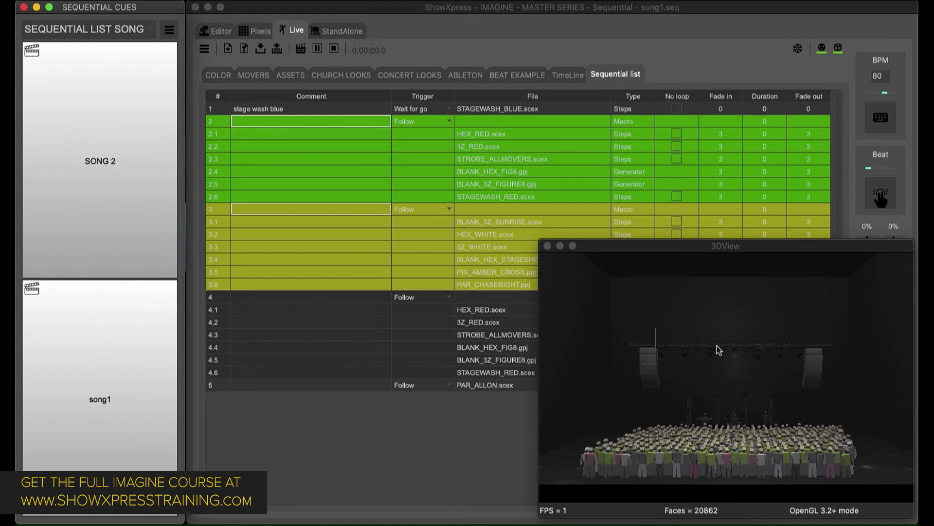
left_click(567, 31)
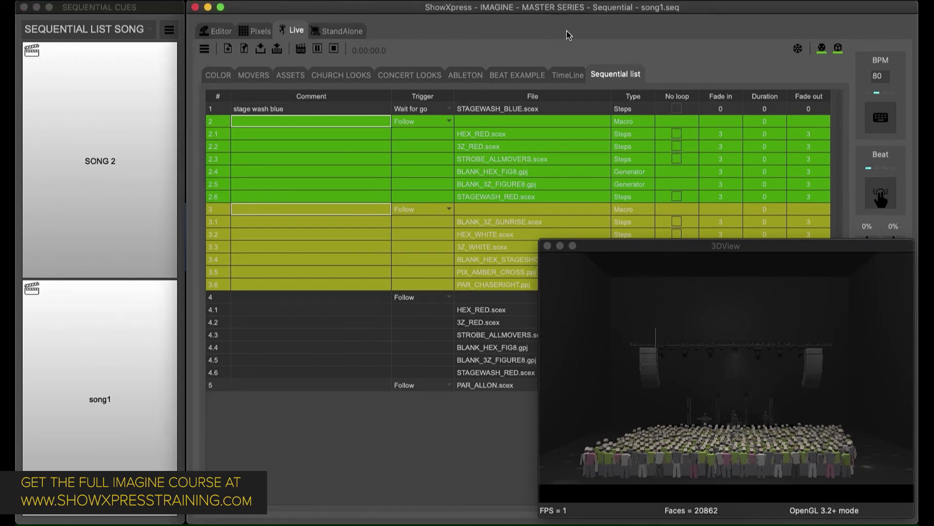
key("space")
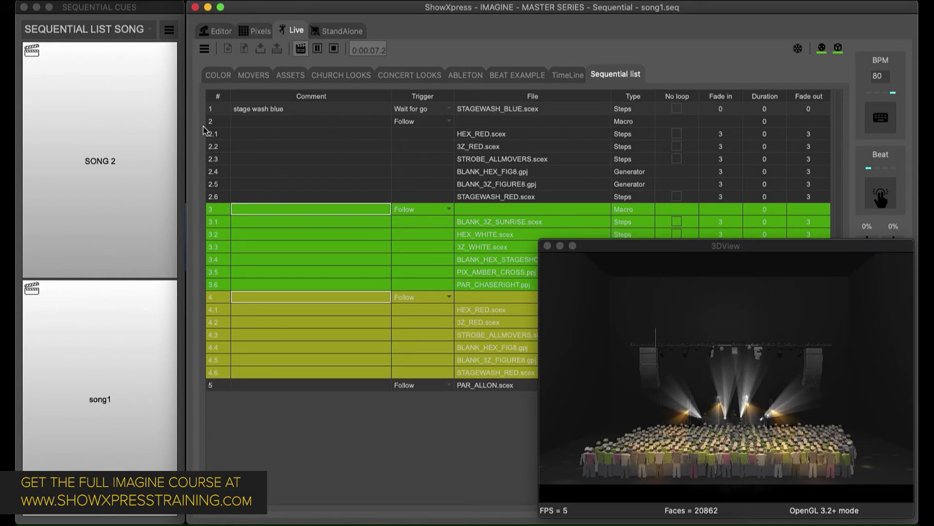
left_click(33, 428)
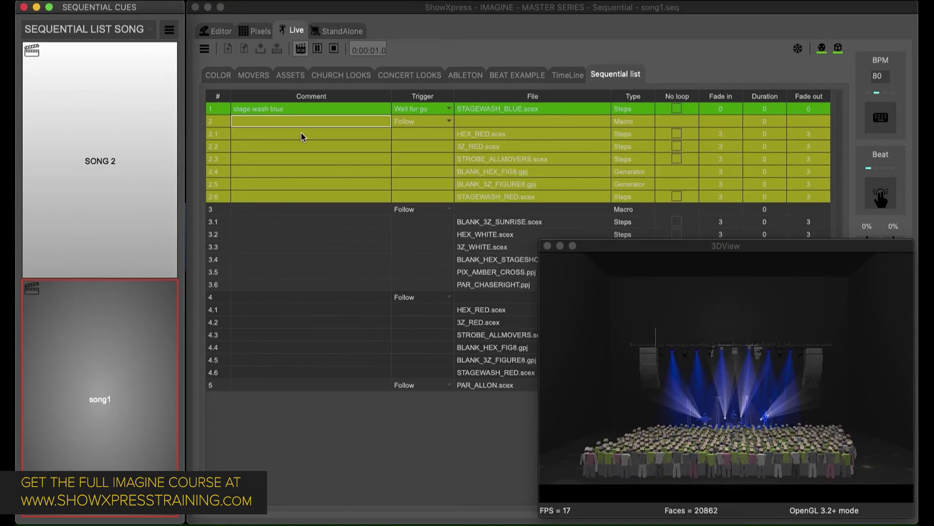
left_click(512, 39)
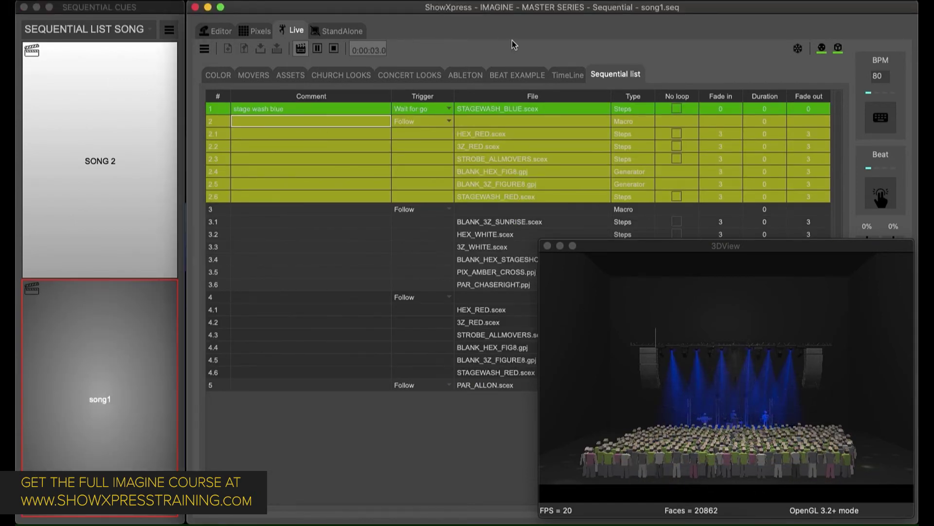
key("space")
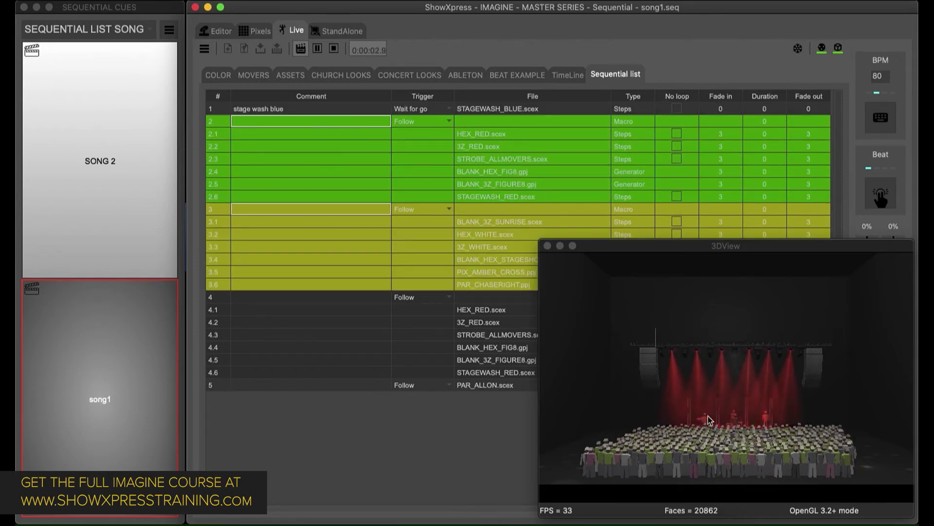
left_click(114, 260)
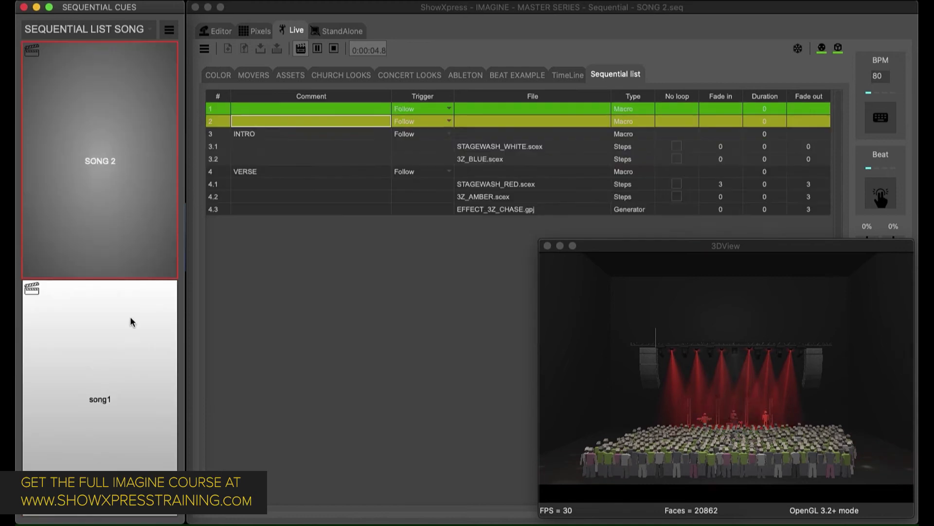
left_click(164, 311)
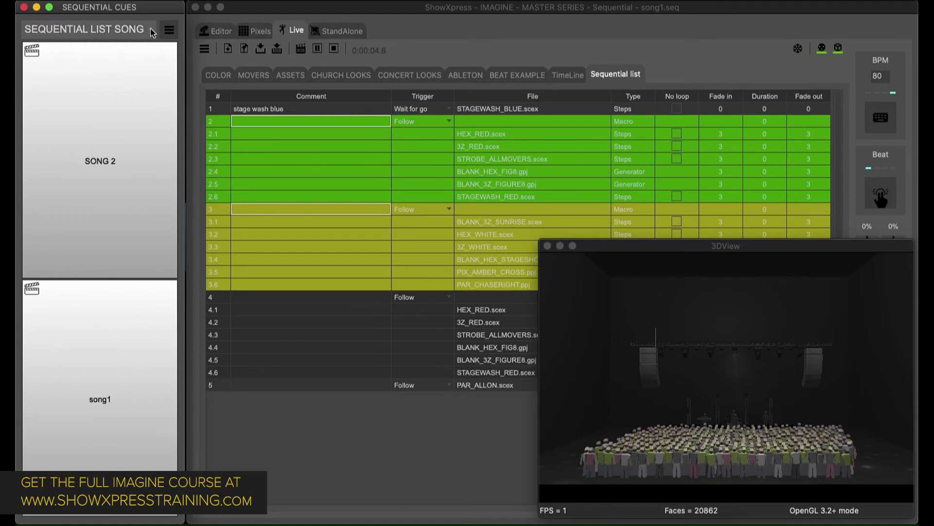
left_click(125, 312)
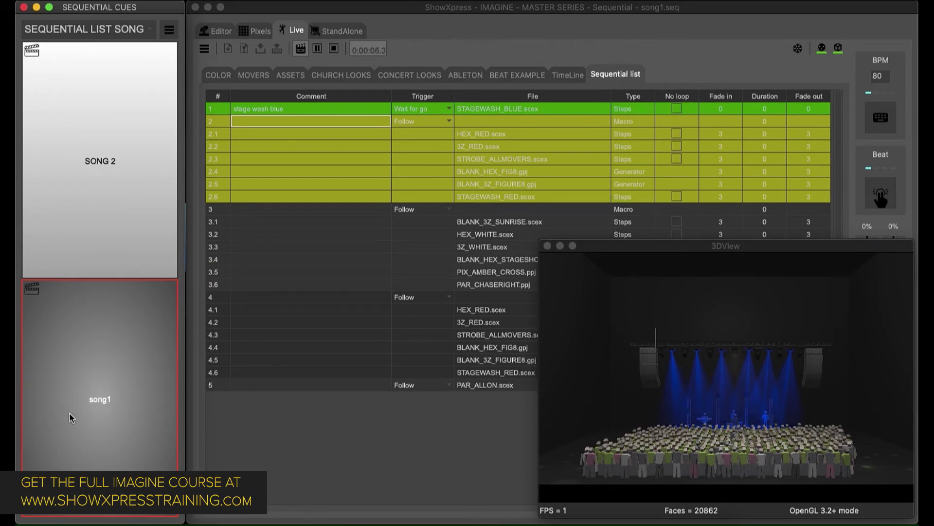
left_click(78, 360)
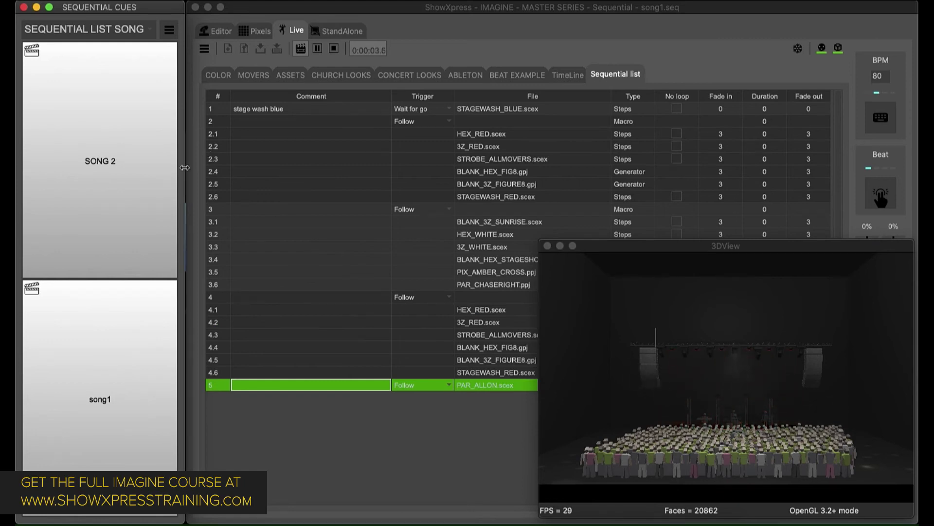
left_click(115, 363)
left_click(498, 19)
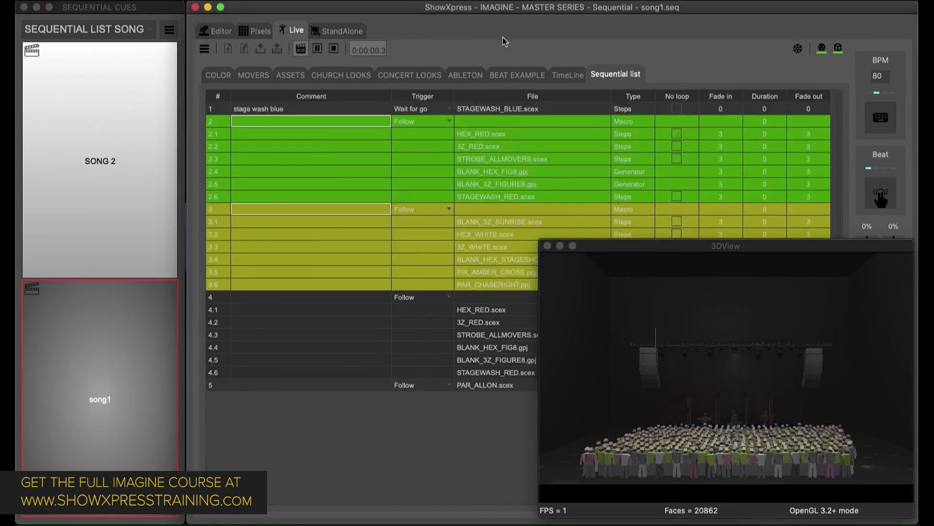
left_click(524, 111)
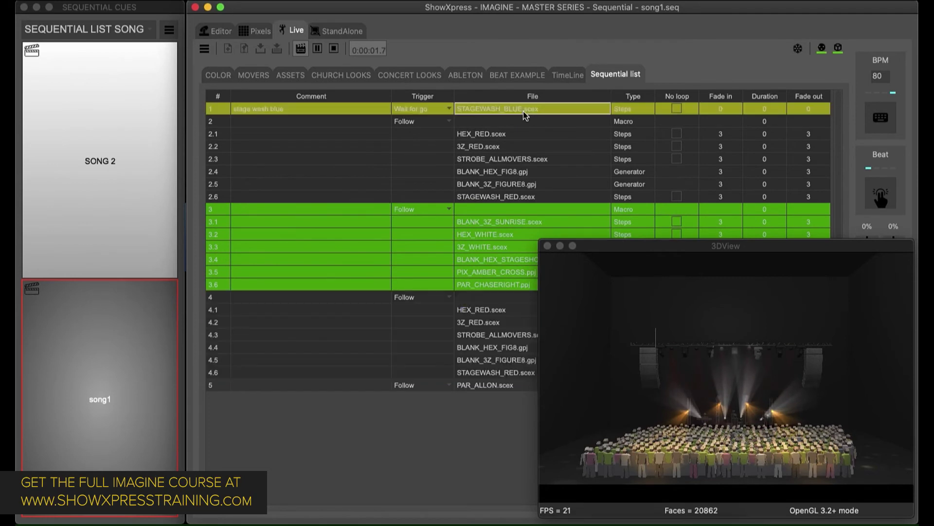
key("space")
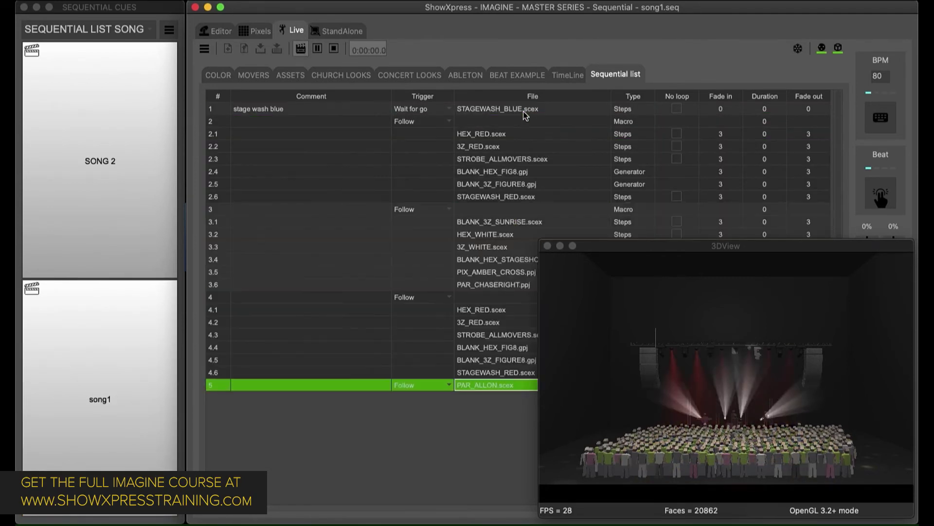
left_click(335, 47)
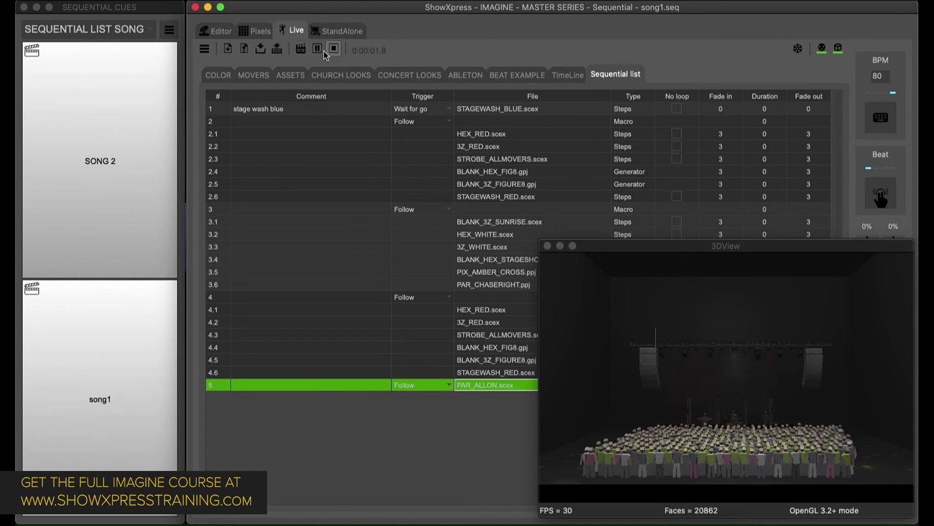
left_click(149, 148)
left_click(133, 141)
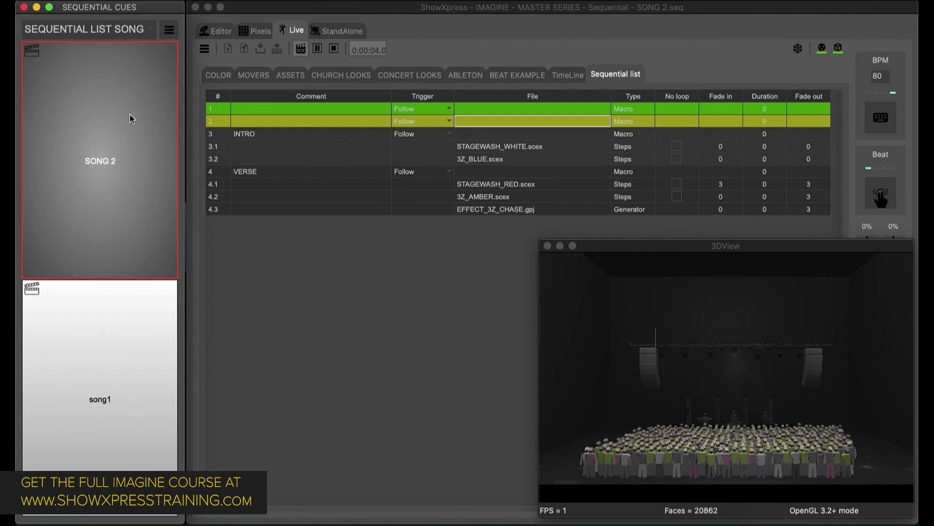
Stop the sequence and view the cue table's add options without adding anything.
left_click(364, 112)
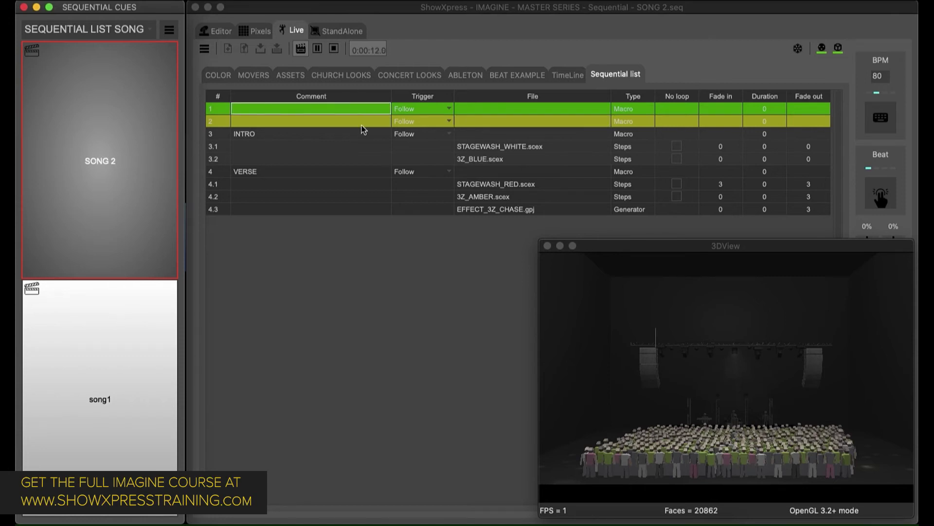
left_click(333, 51)
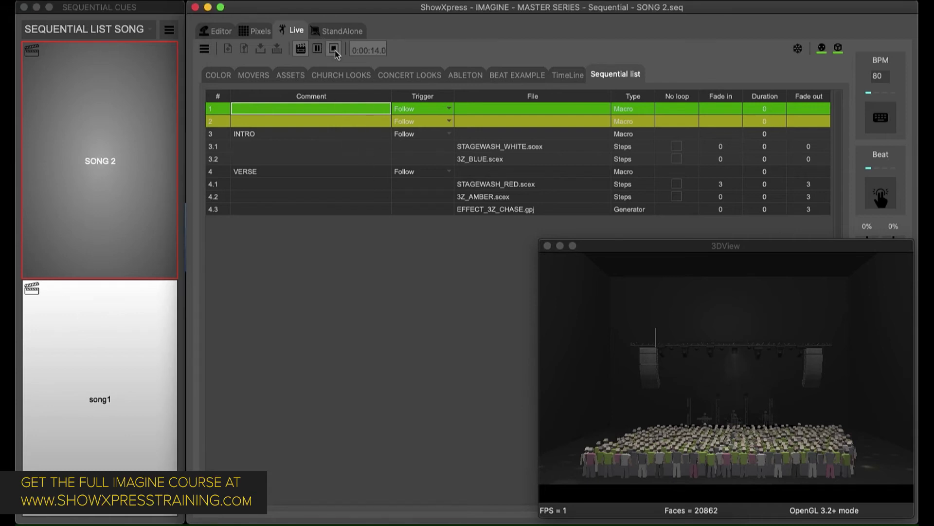
right_click(515, 113)
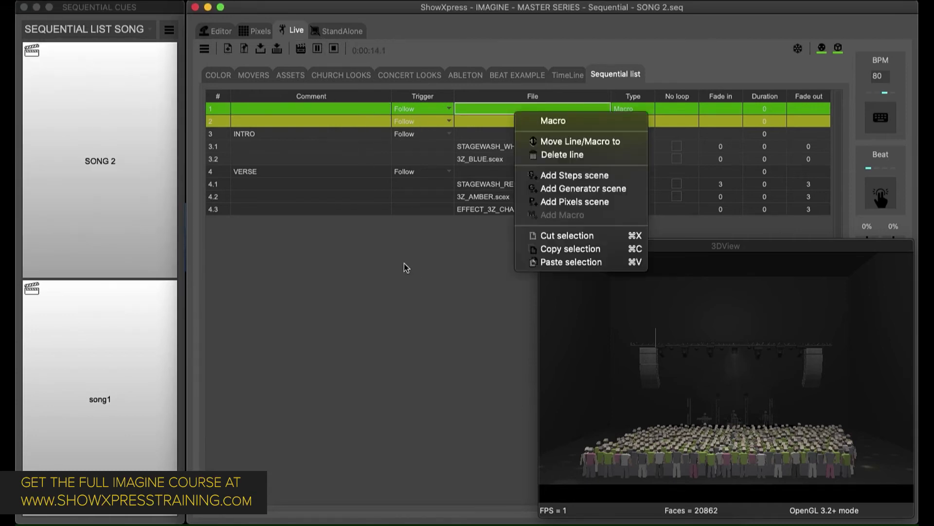
right_click(369, 238)
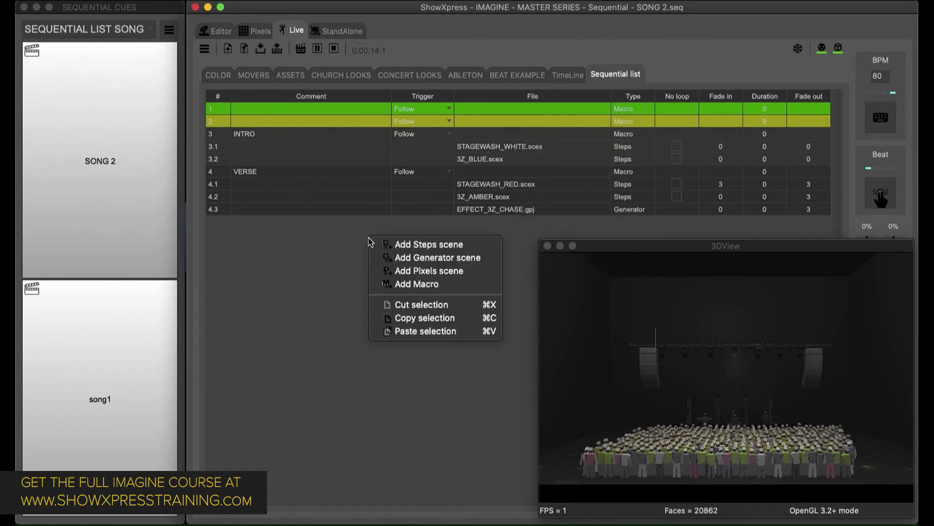
left_click(302, 262)
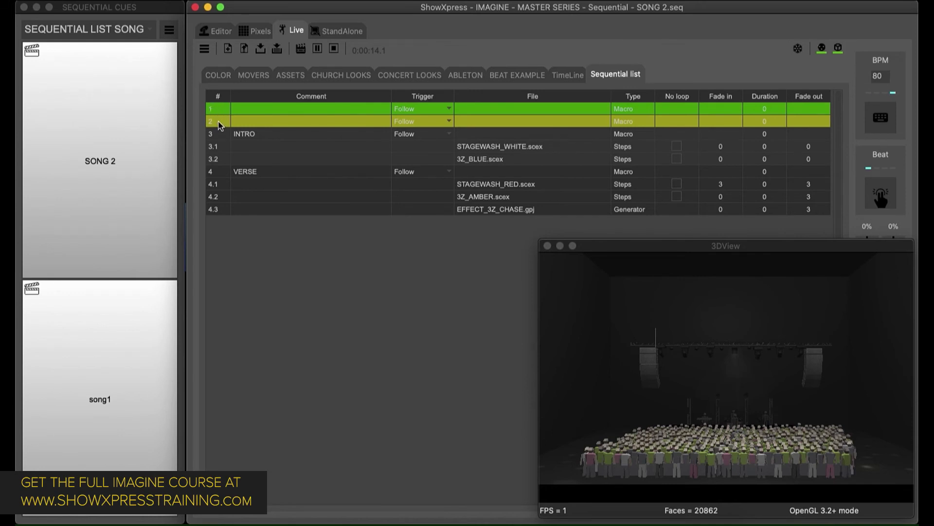
Trigger the SONG 2 cue, then song1, then SONG 2 again for its red wash.
left_click(112, 131)
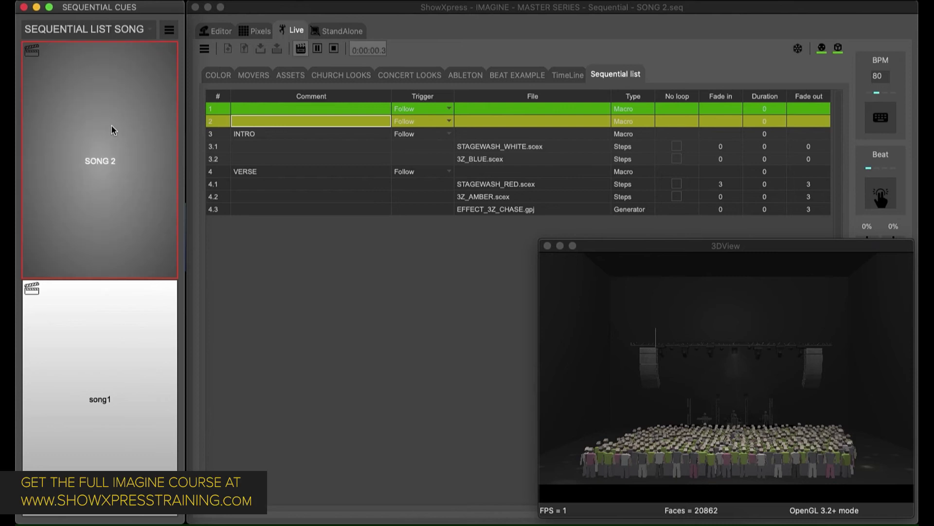
left_click(93, 283)
left_click(113, 135)
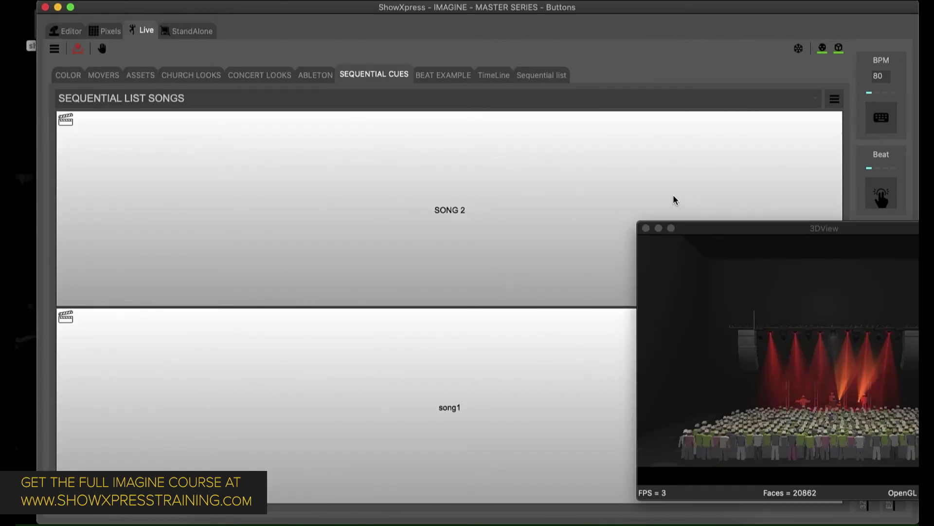
Show the BEAT EXAMPLE page and rearrange the main and 3D stage windows.
left_click(437, 77)
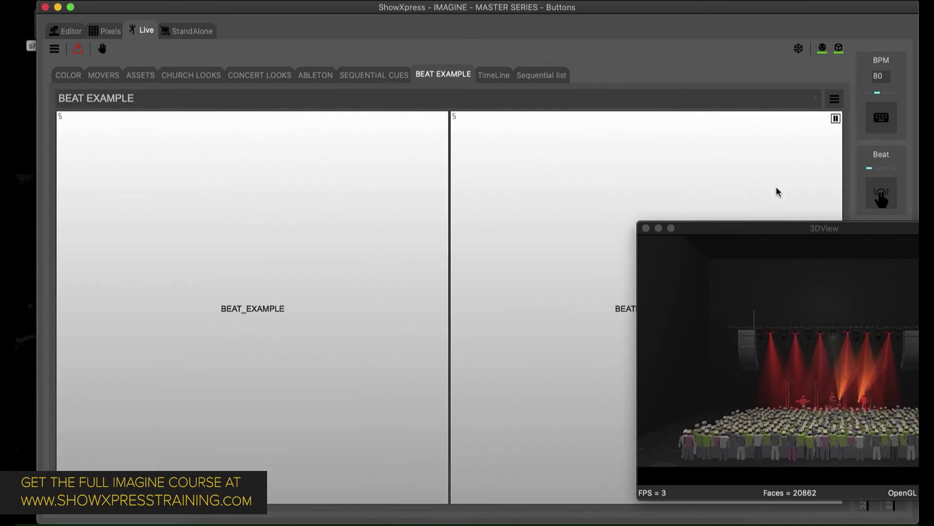
left_click_drag(749, 229, 699, 216)
left_click_drag(639, 4, 617, 4)
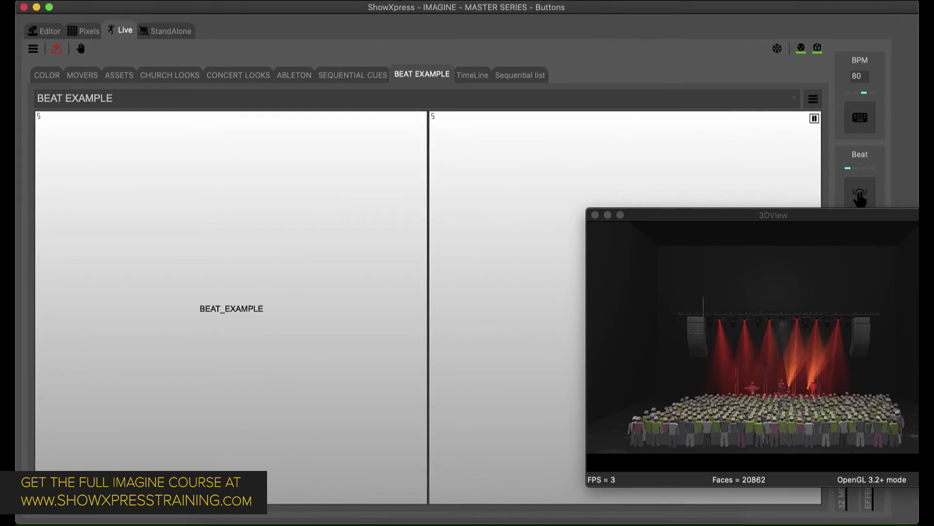
left_click(762, 216)
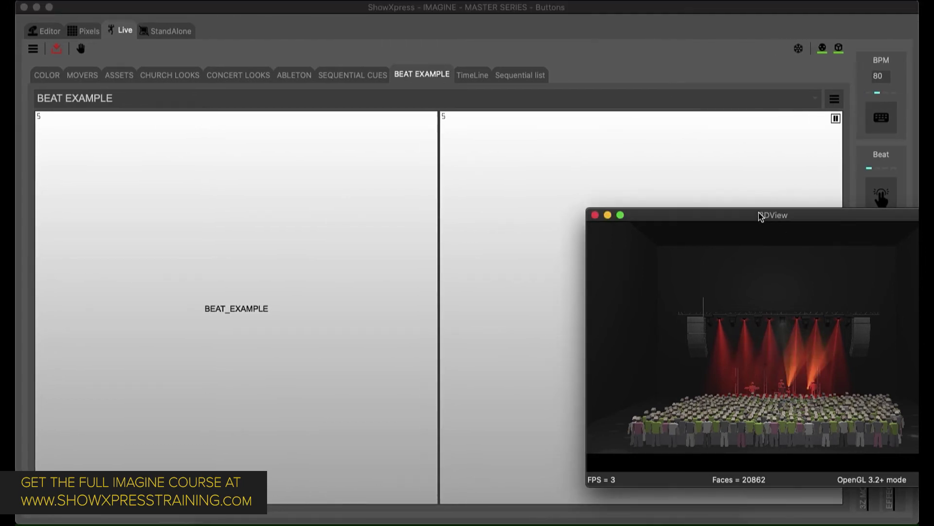
left_click(599, 60)
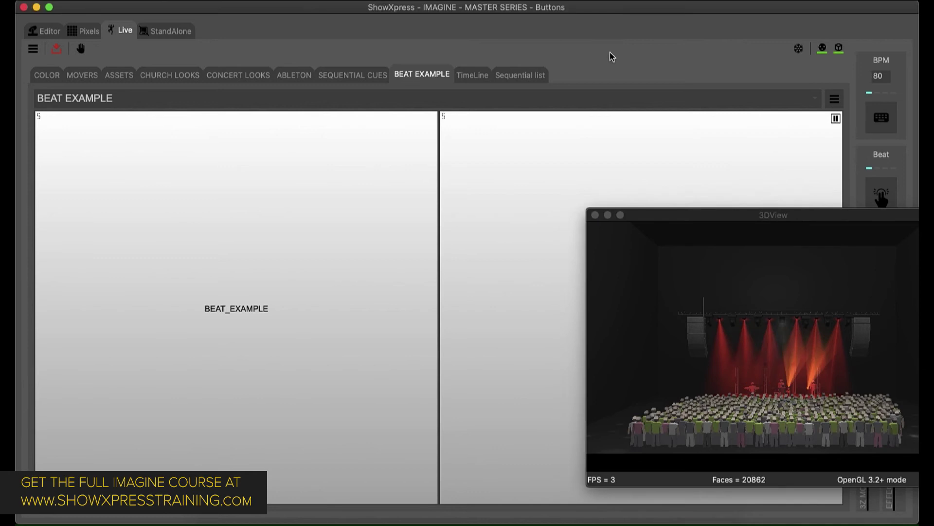
Stop the song sequence and start the BEAT_EXAMPLE button, leaving its options unchanged.
left_click(511, 75)
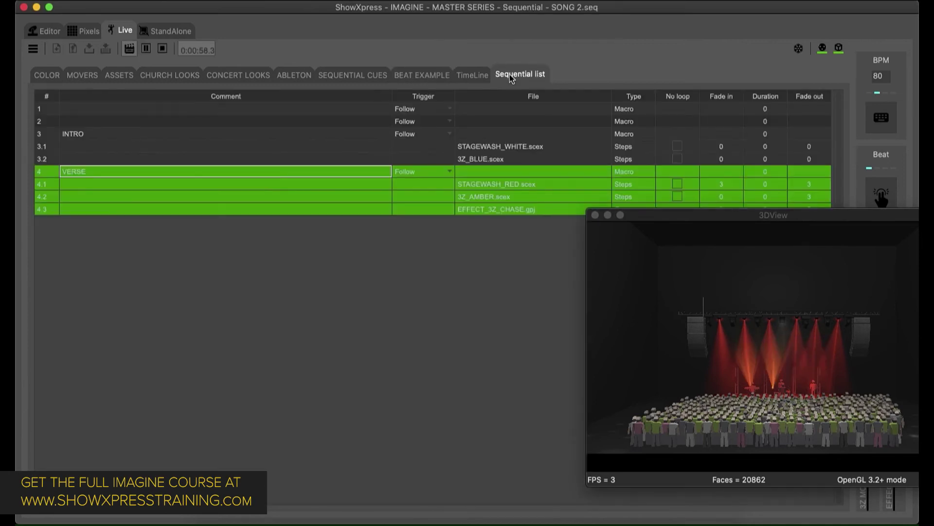
left_click(163, 49)
left_click(422, 75)
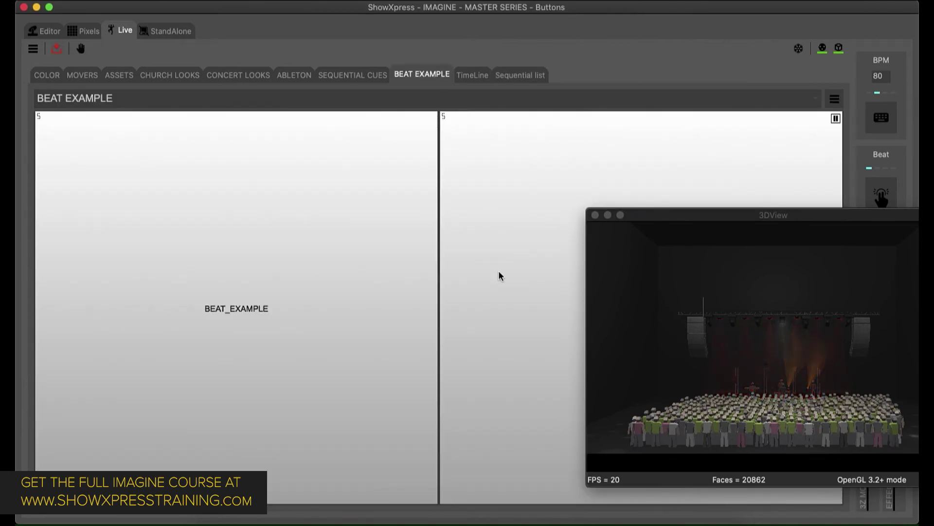
right_click(243, 218)
left_click(156, 177)
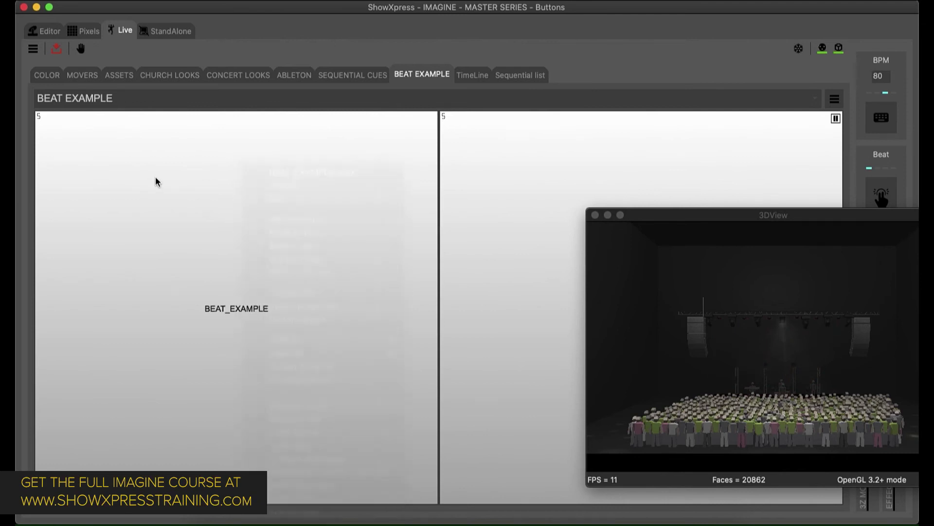
left_click(181, 202)
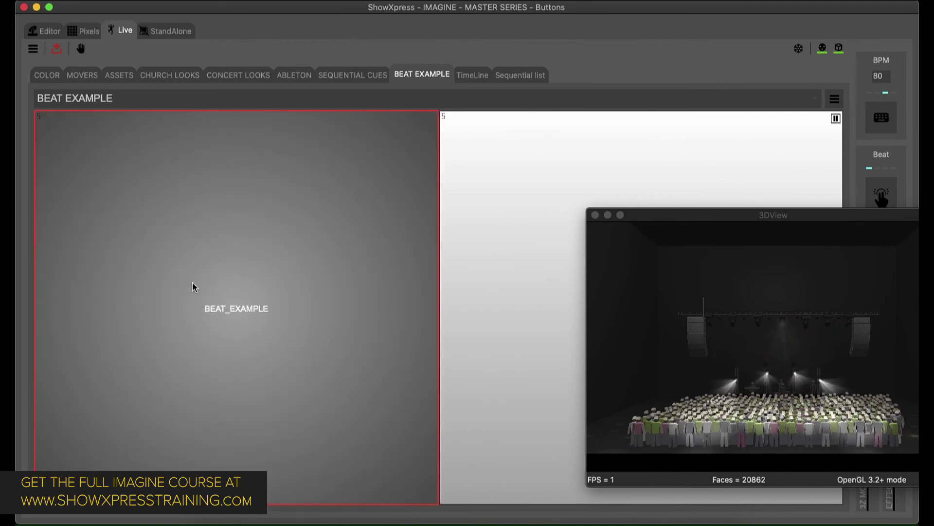
right_click(200, 264)
left_click(154, 214)
Show BEAT_EXAMPLE's Speed properties (Beat, 1/1) and list its Trigger mode choices.
right_click(343, 214)
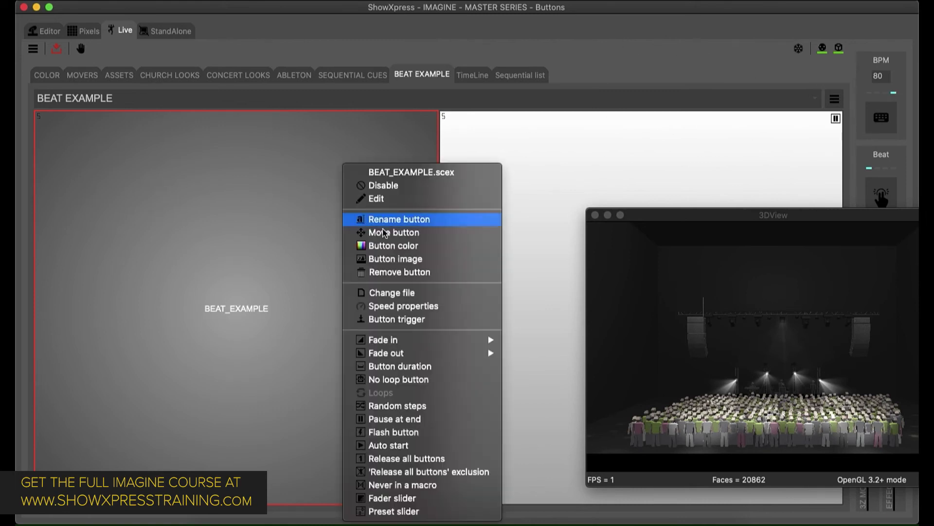
left_click(419, 307)
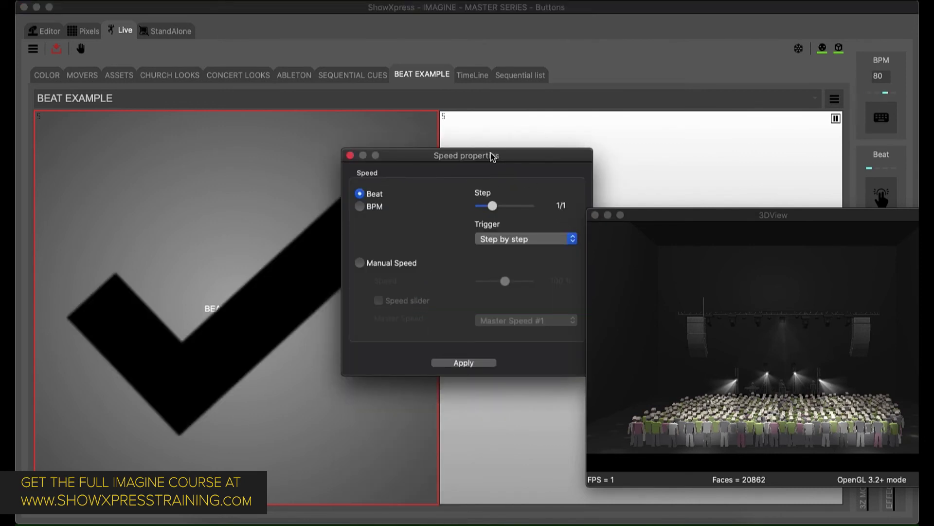
left_click_drag(493, 157, 366, 146)
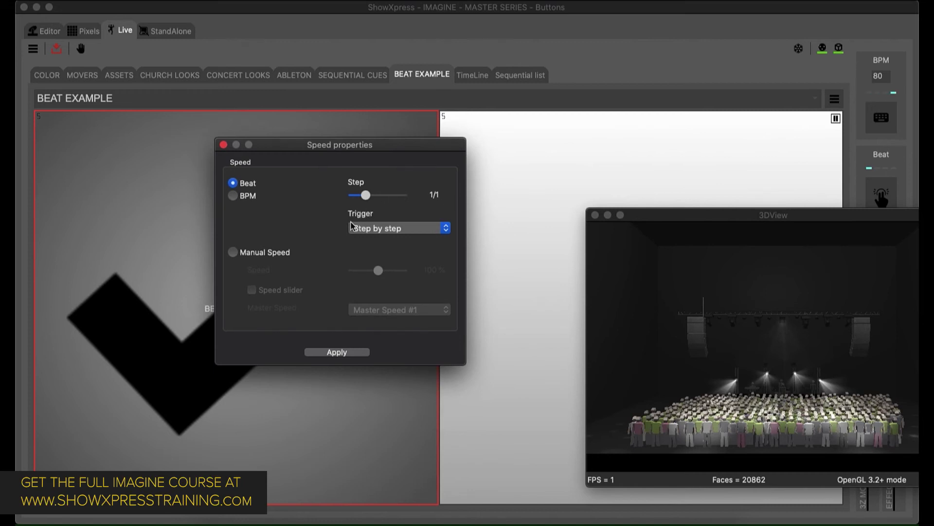
left_click(384, 229)
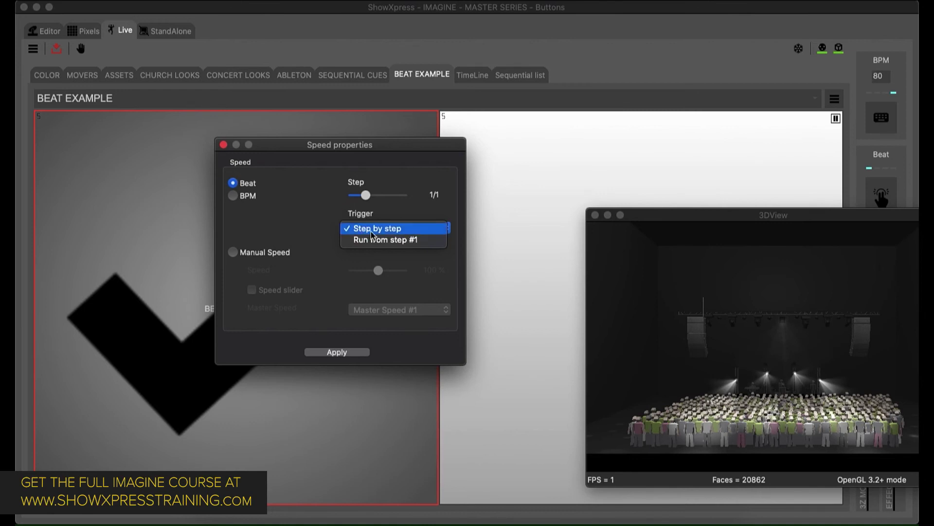
Keep the Step by step trigger, close the speed dialog, and move the 3D preview aside.
left_click(280, 202)
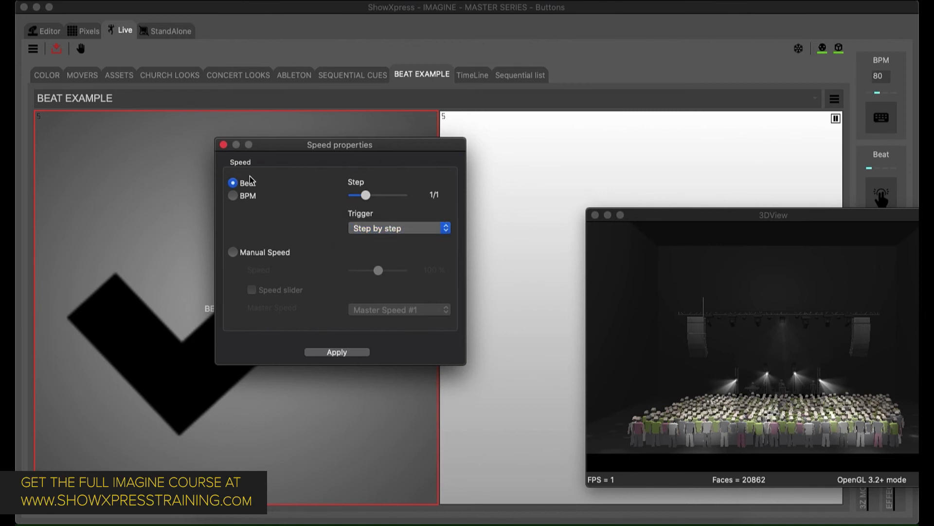
left_click(224, 145)
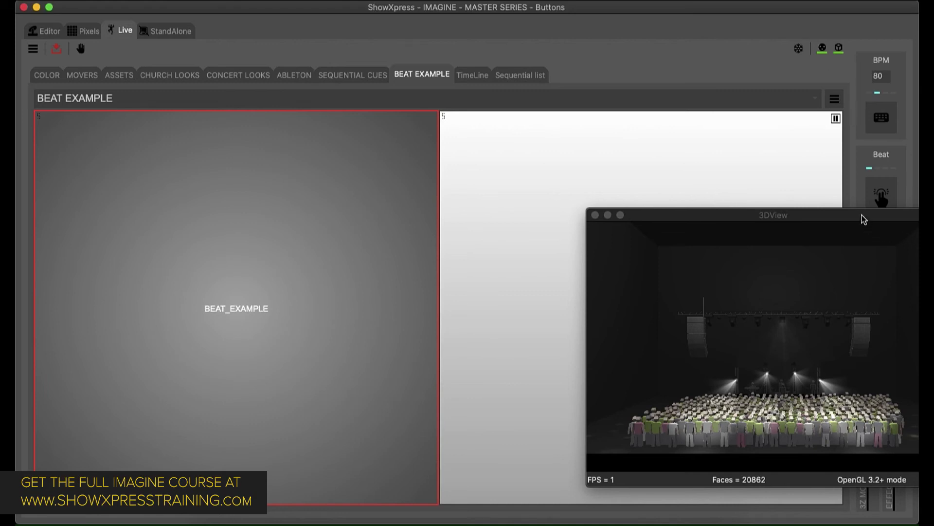
left_click_drag(864, 219, 738, 194)
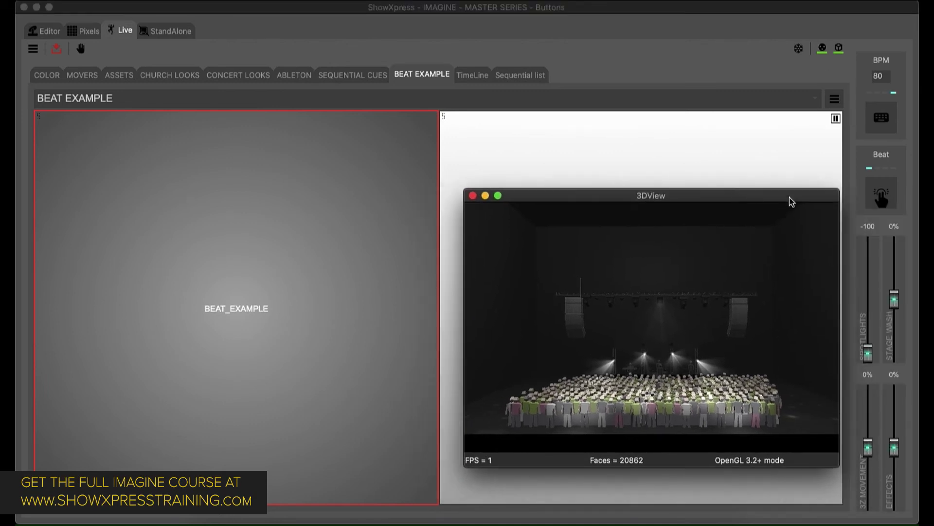
Tap beats so BEAT_EXAMPLE cycles the lights through red, green, blue and white.
left_click(882, 200)
left_click(882, 199)
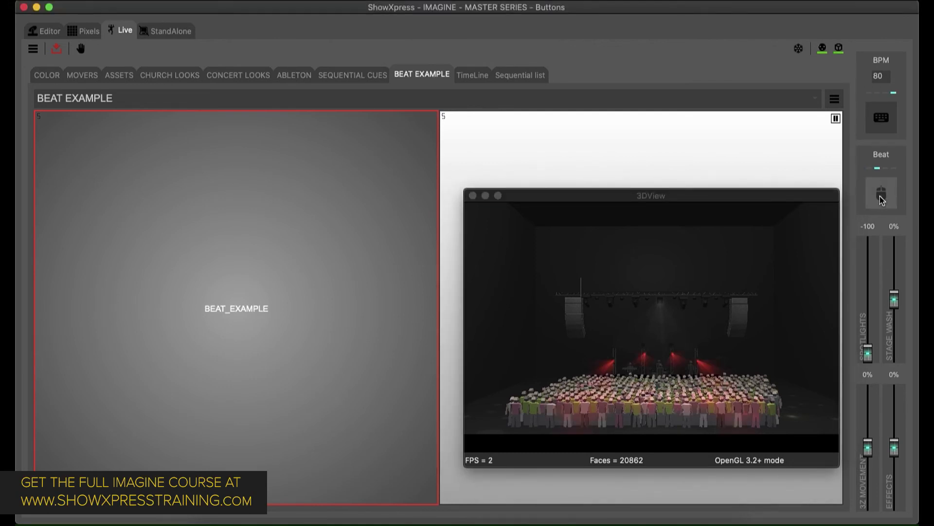
left_click(881, 198)
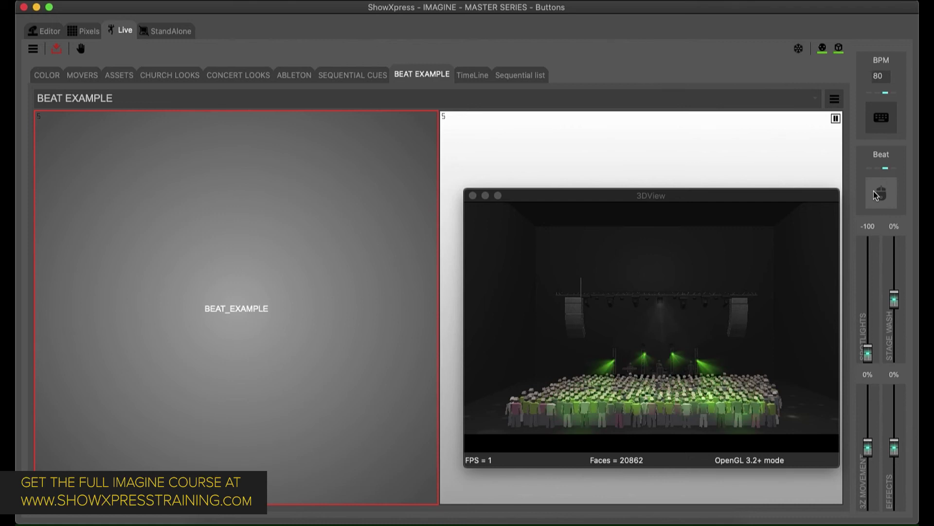
left_click(885, 194)
Switch BEAT_EXAMPLE off, start BEATEXAMPLE2, and confirm its trigger is Run from step #1.
left_click(253, 192)
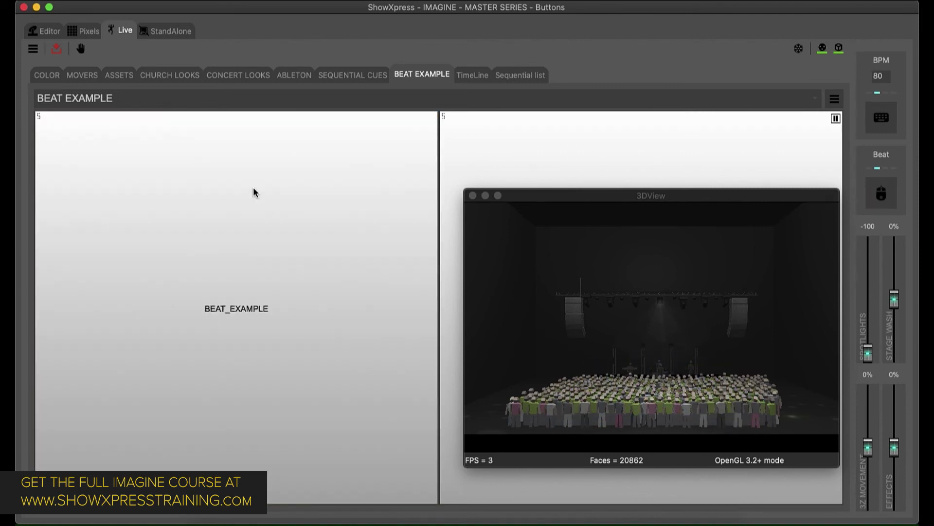
left_click(700, 148)
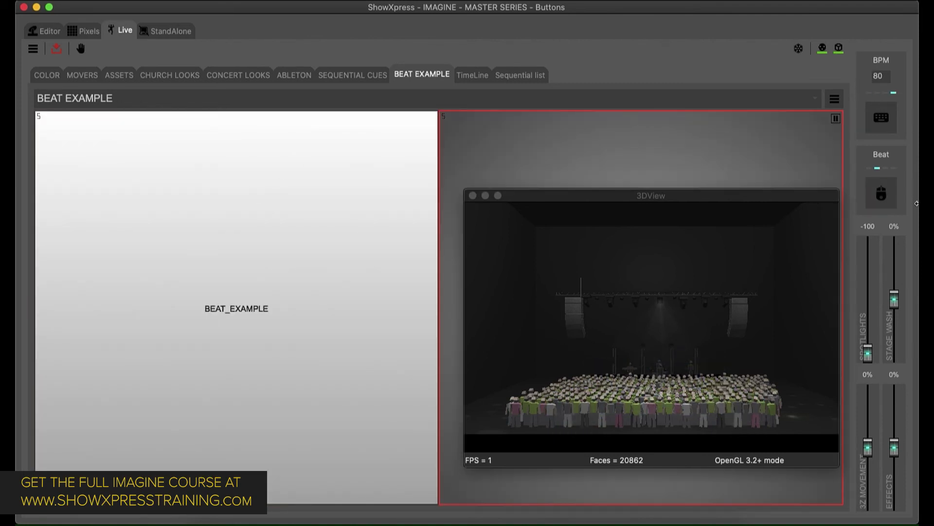
right_click(646, 145)
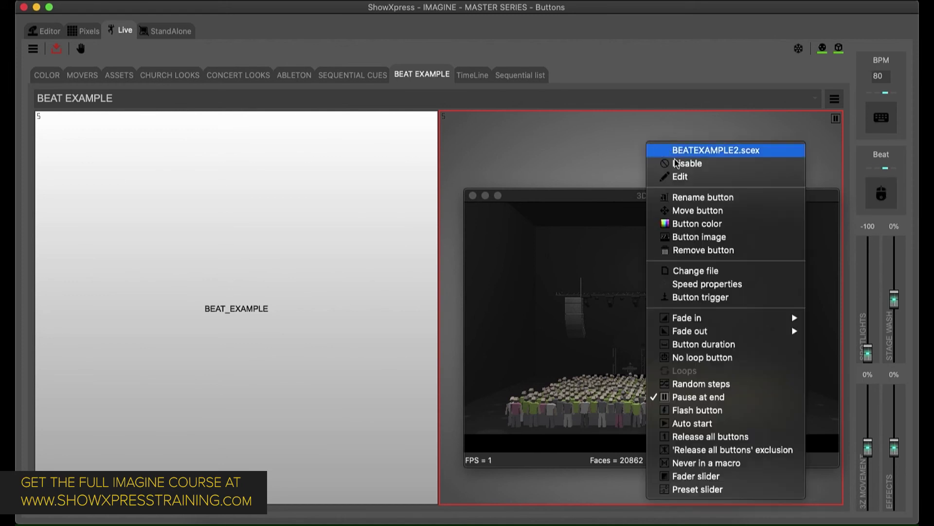
left_click(701, 285)
left_click_drag(487, 146, 294, 103)
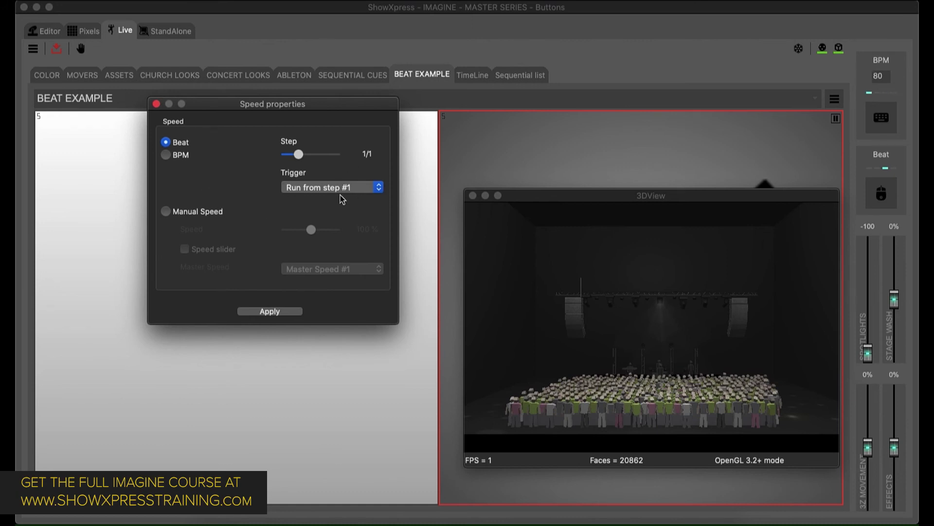
left_click(156, 103)
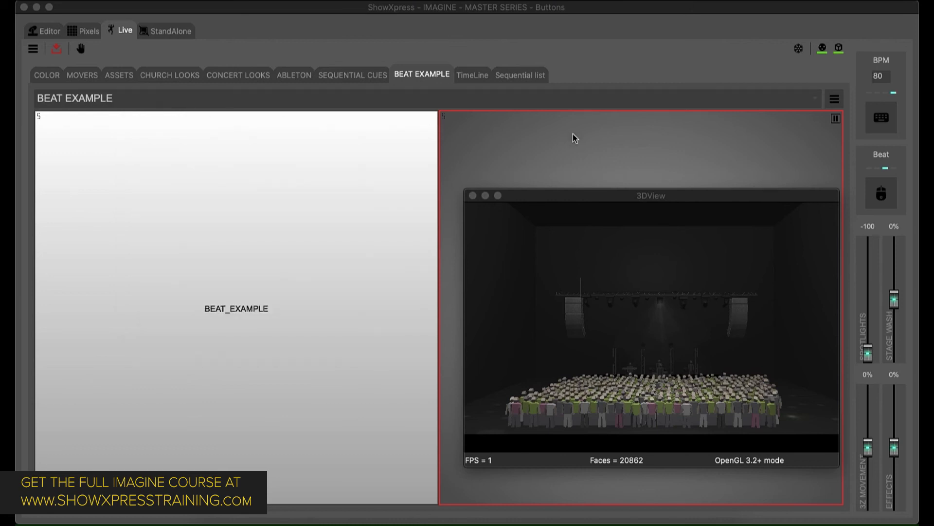
Reposition and reshape the 3D stage preview, then bring up BEATEXAMPLE2's context menu.
left_click(722, 55)
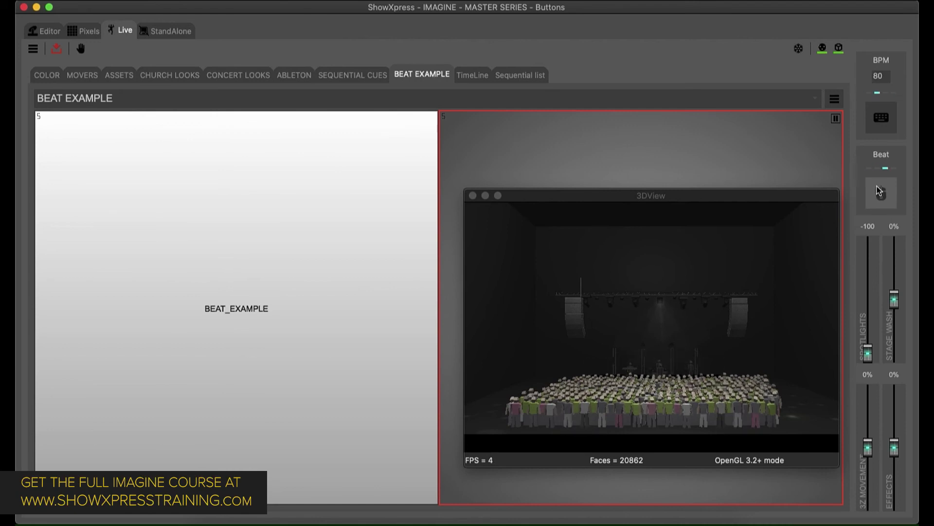
left_click_drag(753, 200, 345, 111)
left_click(858, 157)
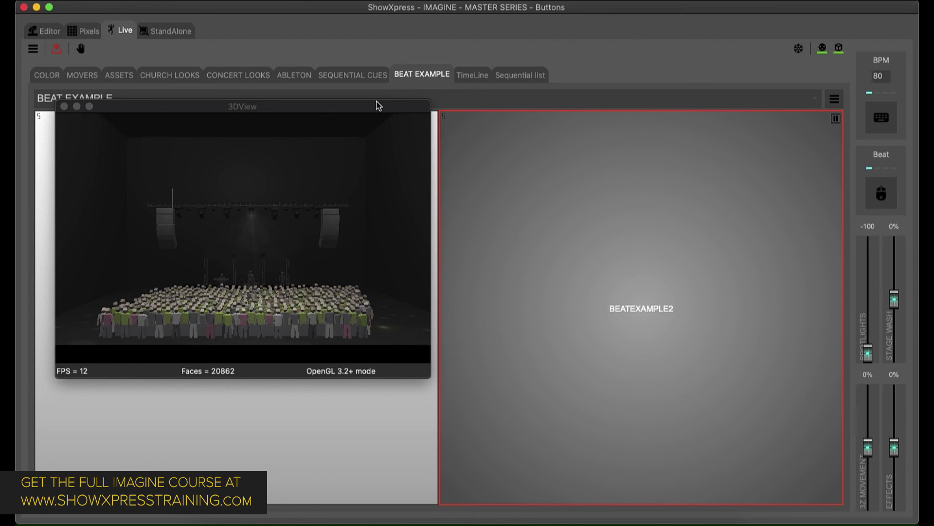
left_click_drag(347, 109, 415, 217)
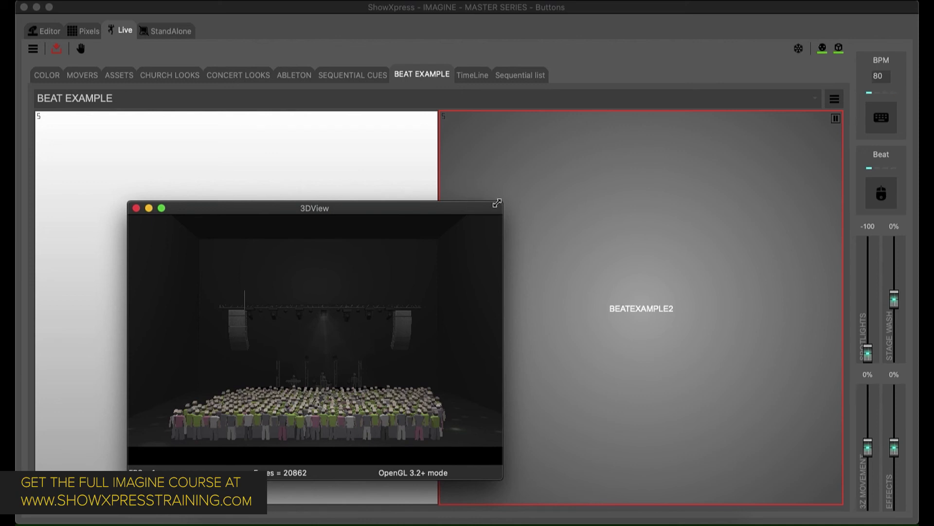
left_click_drag(502, 202, 405, 143)
right_click(676, 227)
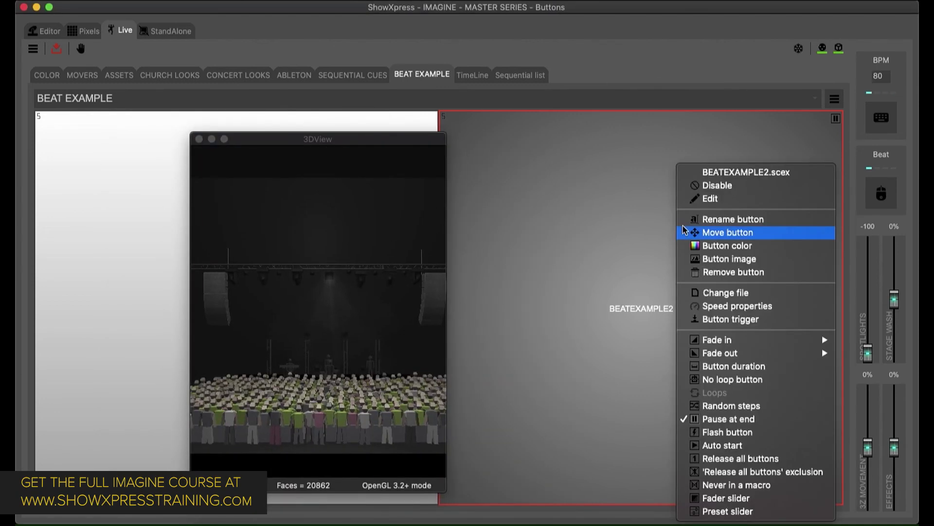
Edit the BEATEXAMPLE2 scene and select the four pixel bars in the fixture plan.
left_click(731, 199)
left_click_drag(319, 141, 738, 266)
left_click(527, 137)
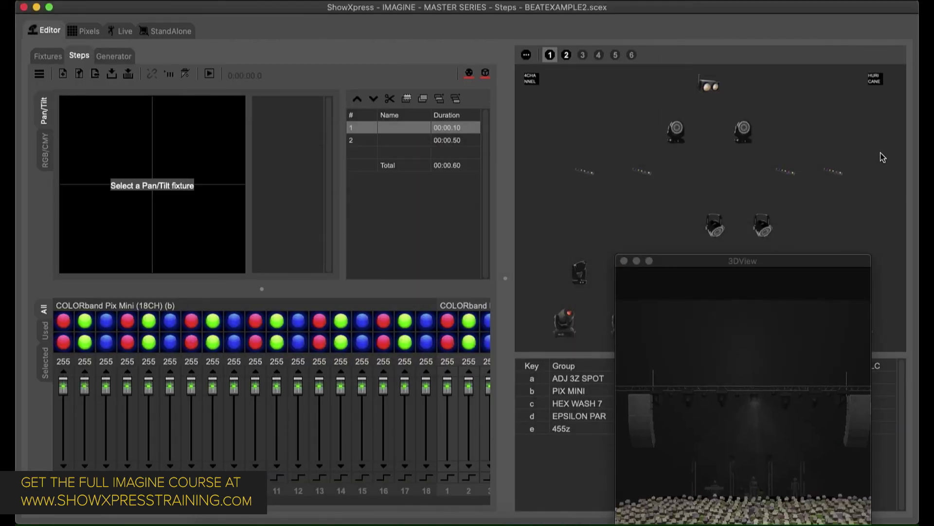
left_click_drag(881, 155, 555, 193)
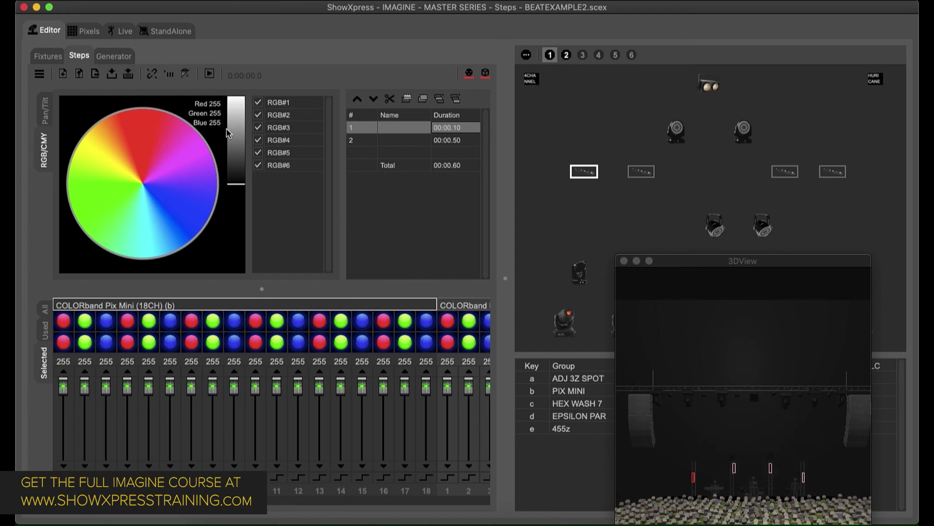
Compare steps 1 and 2: a 0.10 s full white flash, then 0.50 s off.
left_click(456, 140)
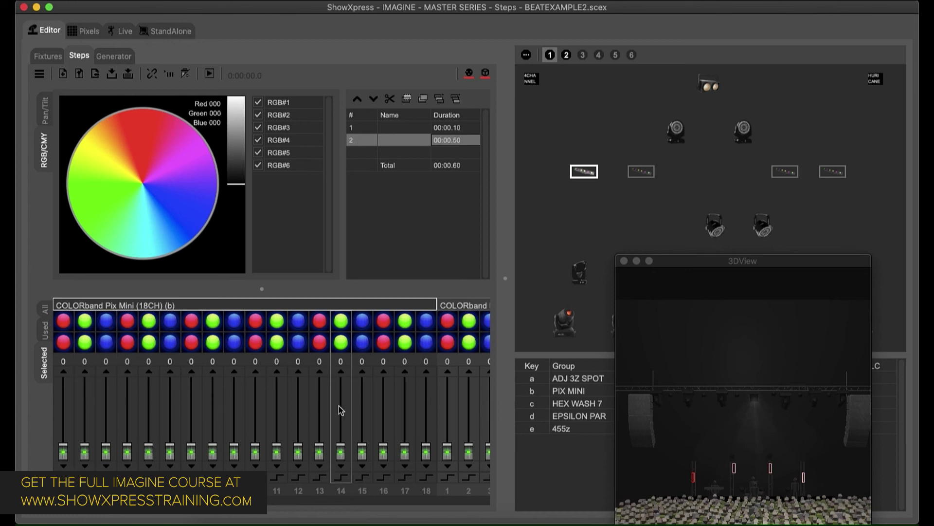
left_click(432, 129)
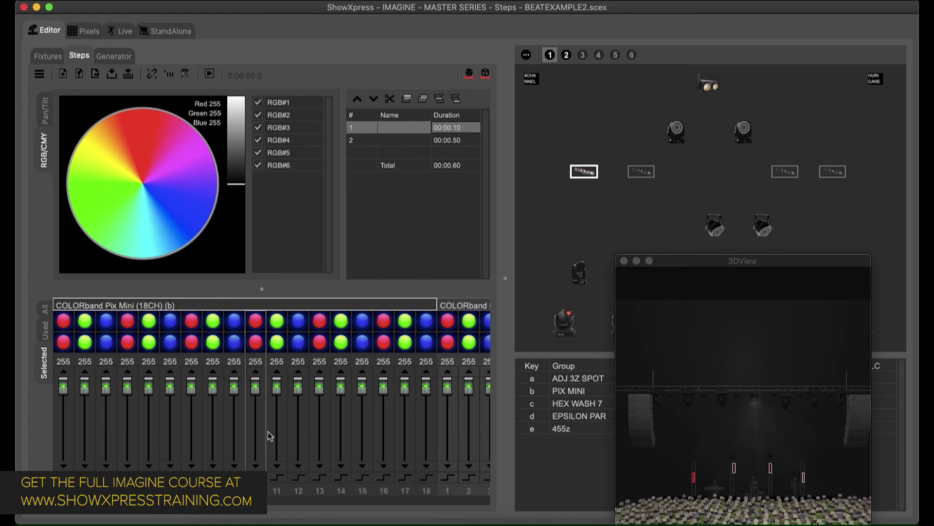
left_click(456, 141)
left_click(456, 129)
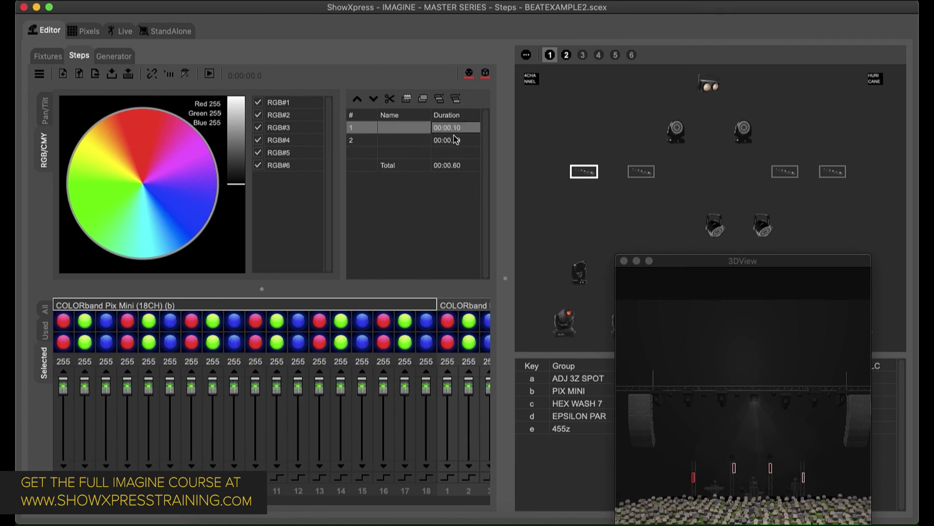
left_click(457, 141)
left_click(485, 74)
left_click(457, 128)
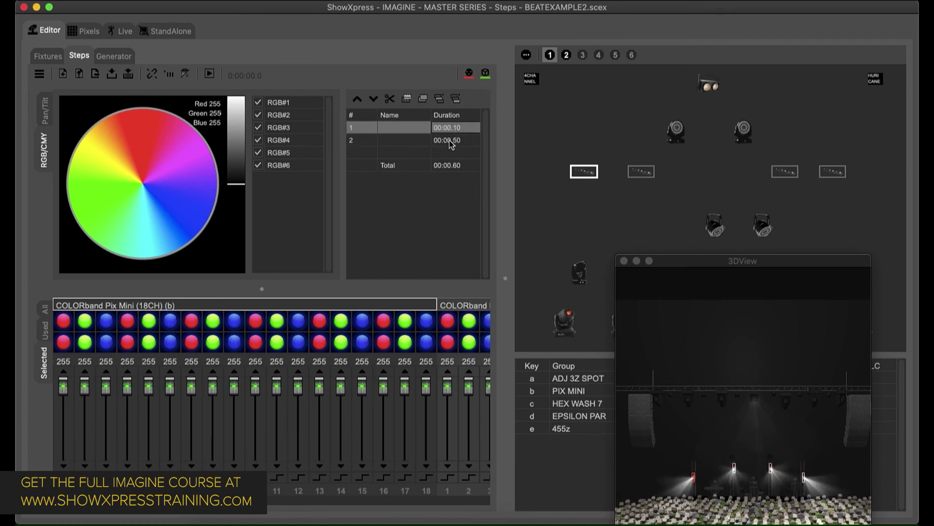
left_click(455, 140)
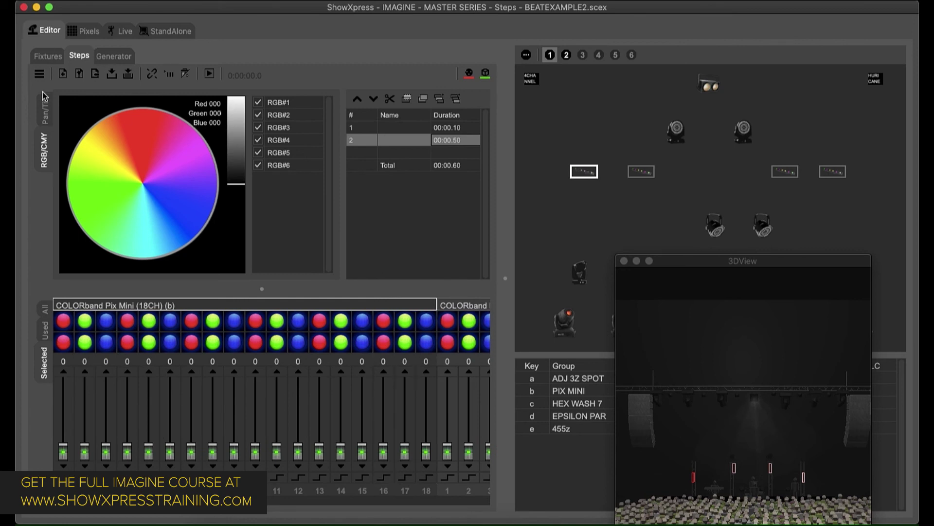
Cancel opening a scene file, start a new empty scene, and return to Live.
left_click(77, 74)
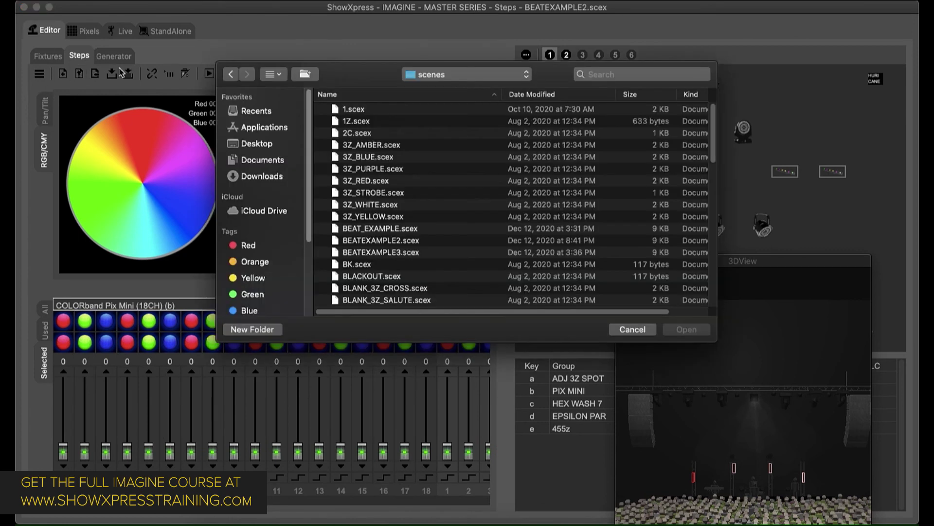
left_click(628, 329)
left_click(61, 73)
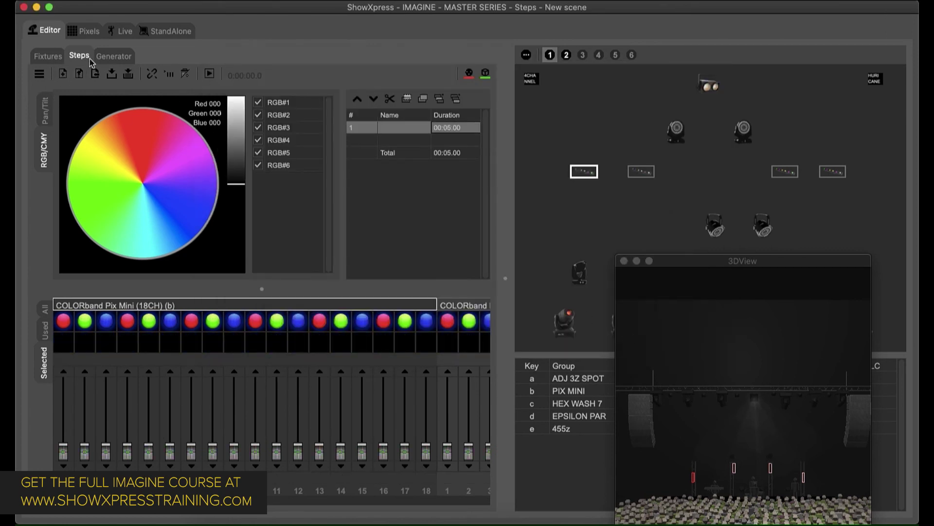
left_click(125, 31)
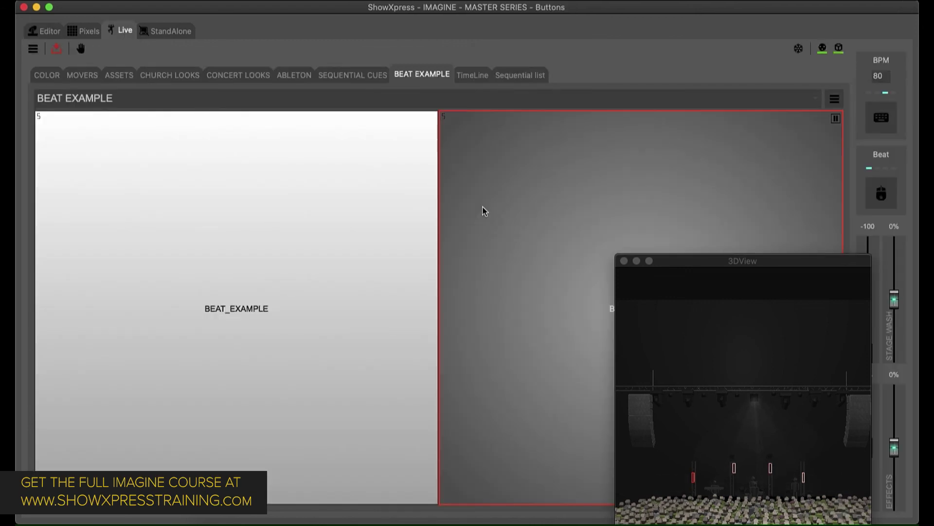
Move the 3D preview left and turn off Pause at end for BEATEXAMPLE2.
left_click_drag(763, 263, 190, 102)
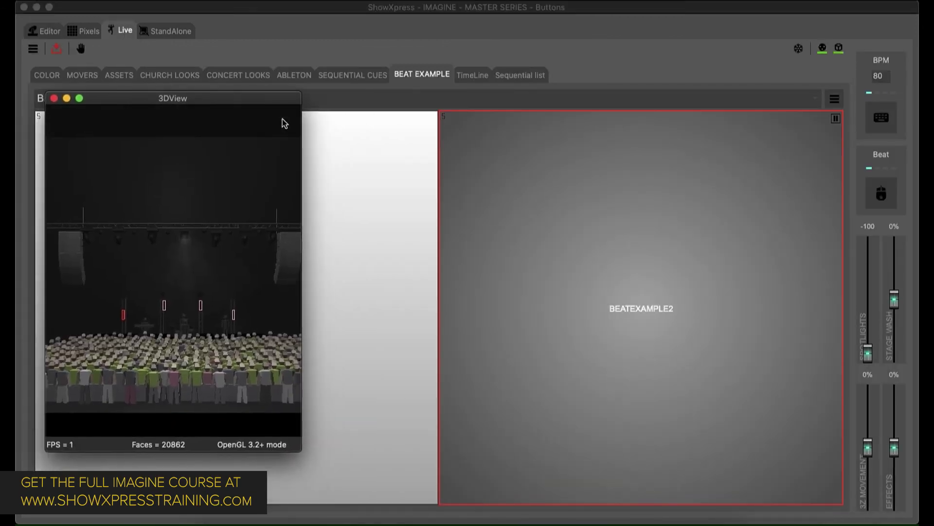
right_click(551, 176)
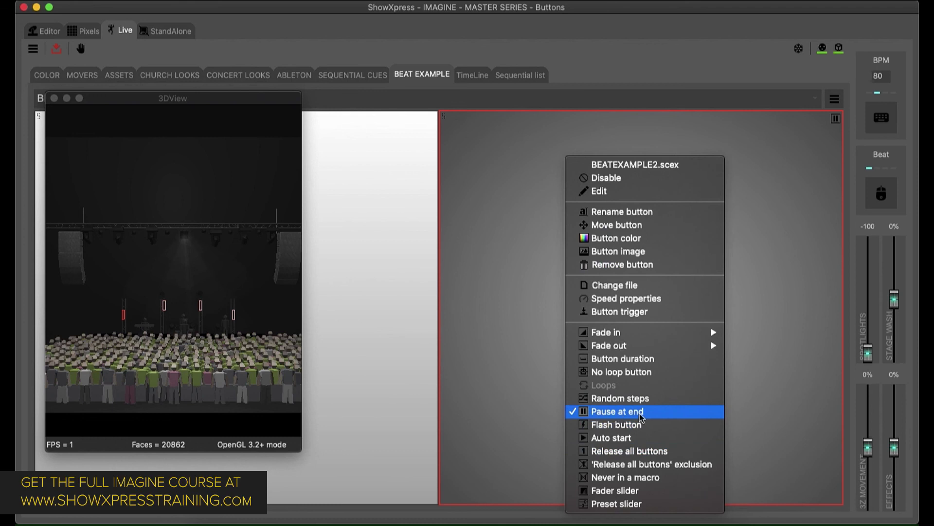
left_click(509, 239)
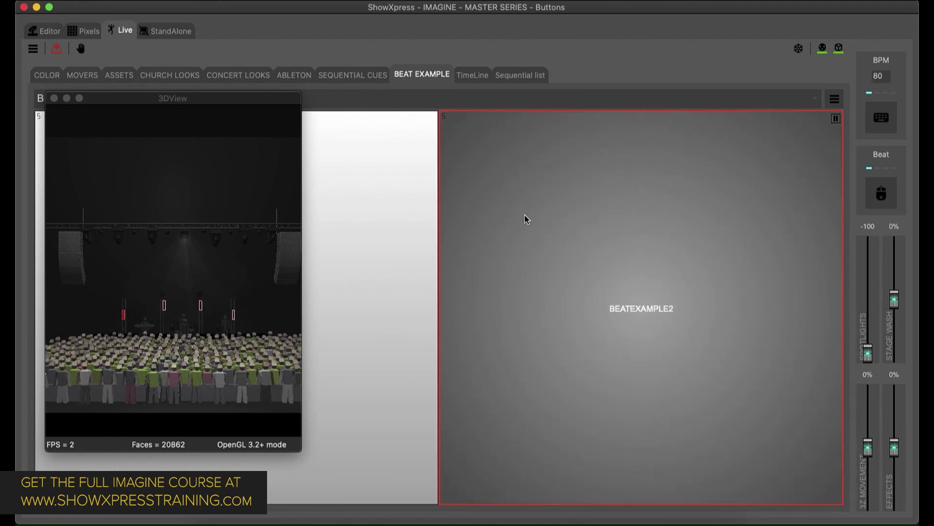
right_click(668, 163)
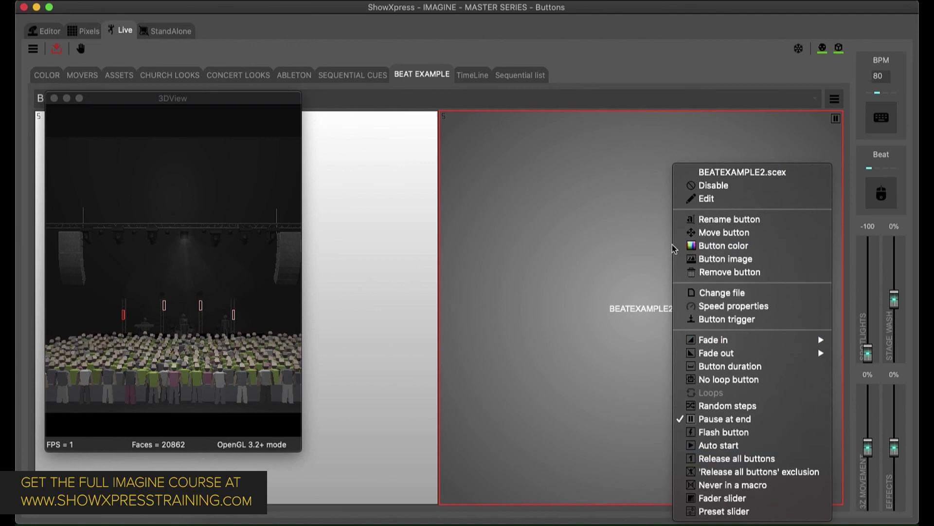
left_click(728, 420)
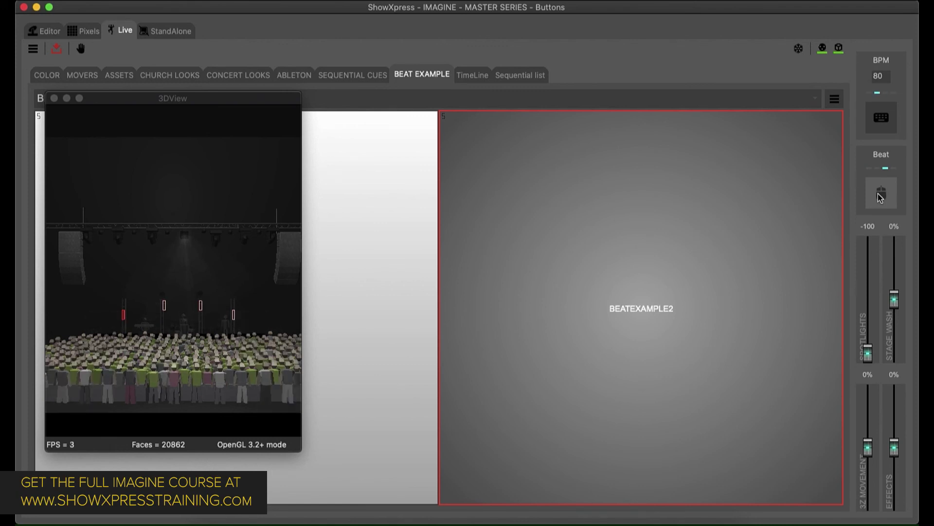
Turn Pause at end back on for BEATEXAMPLE2 and tap a beat to trigger it.
right_click(615, 243)
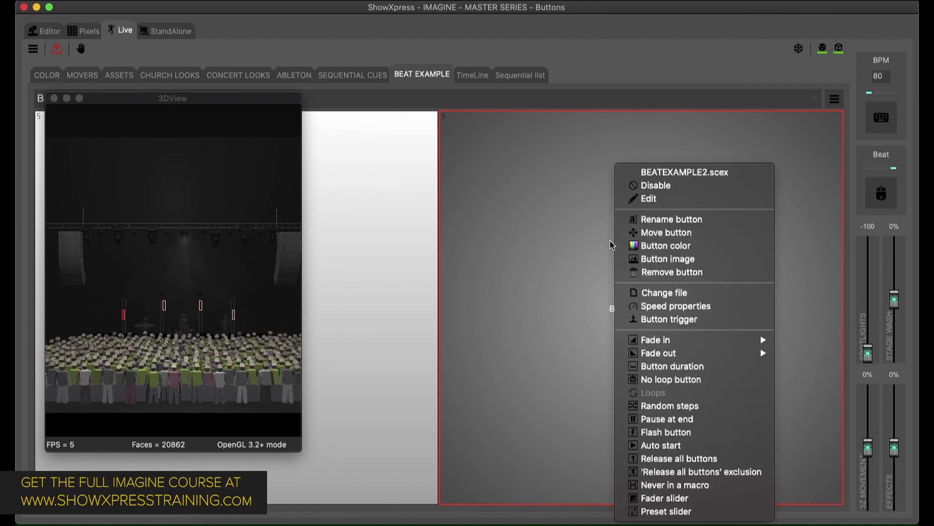
left_click(687, 420)
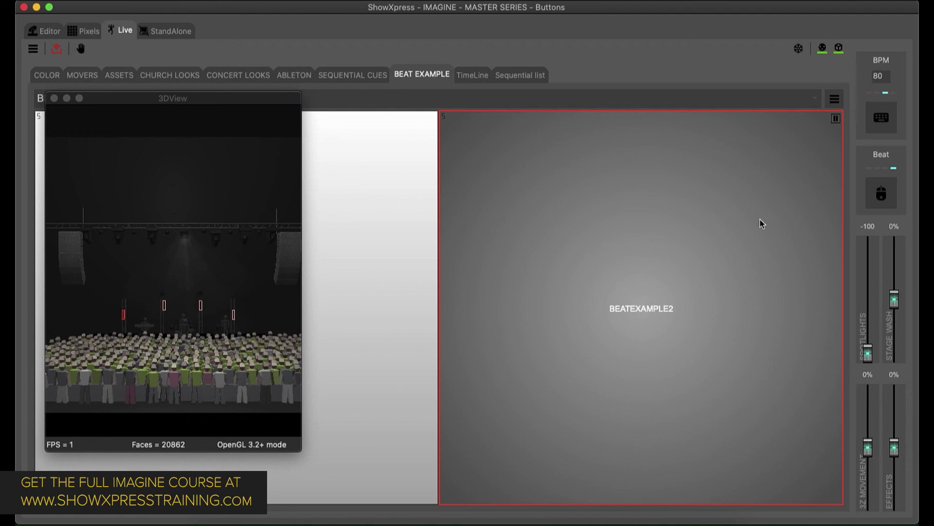
left_click(882, 198)
Tap five beats so BEATEXAMPLE2 flashes white beams across the pixel bars at 80 BPM.
left_click(882, 197)
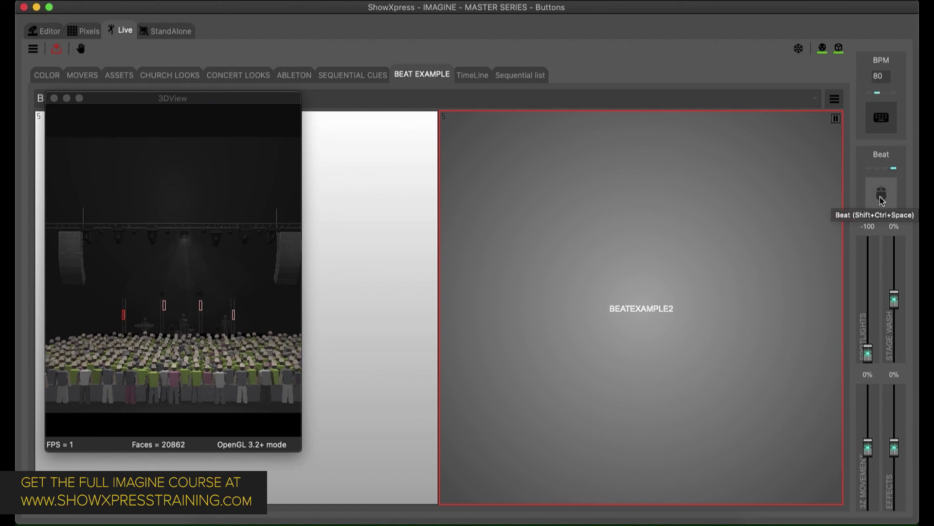
left_click(882, 197)
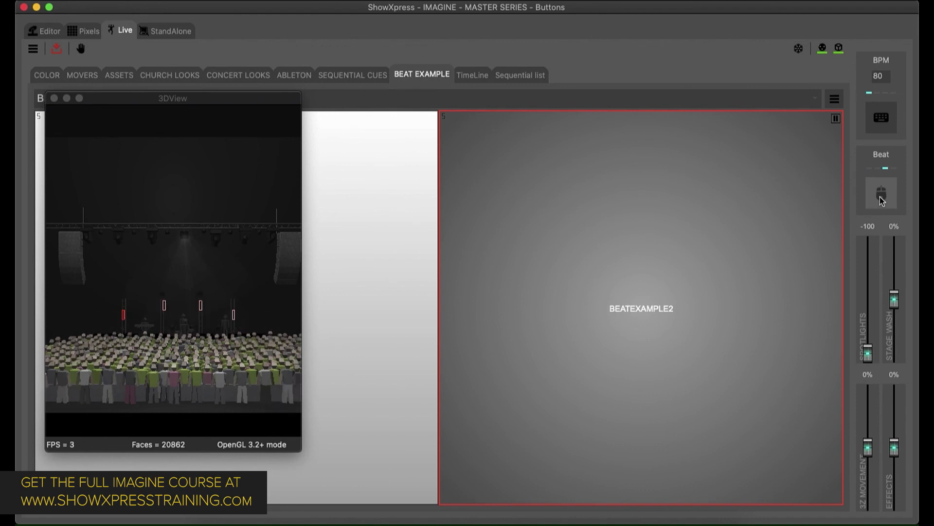
left_click(882, 197)
left_click(882, 199)
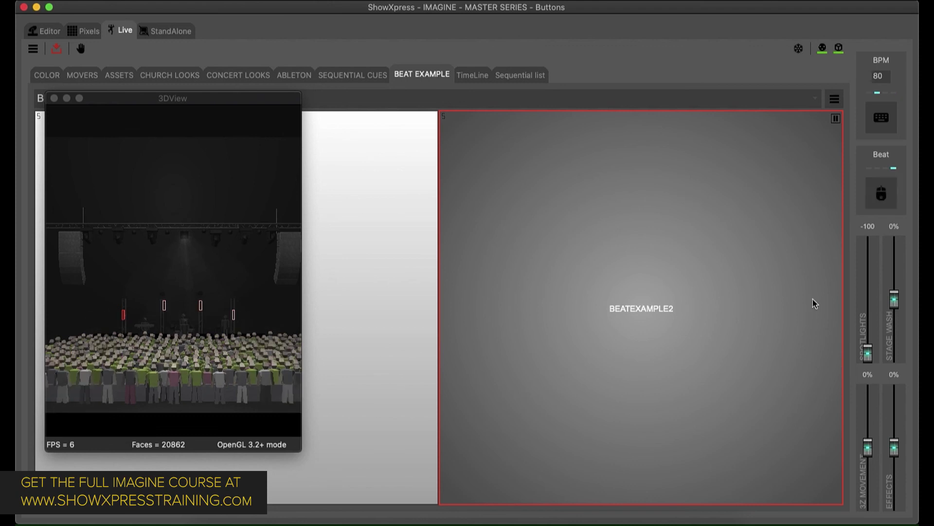
left_click(875, 200)
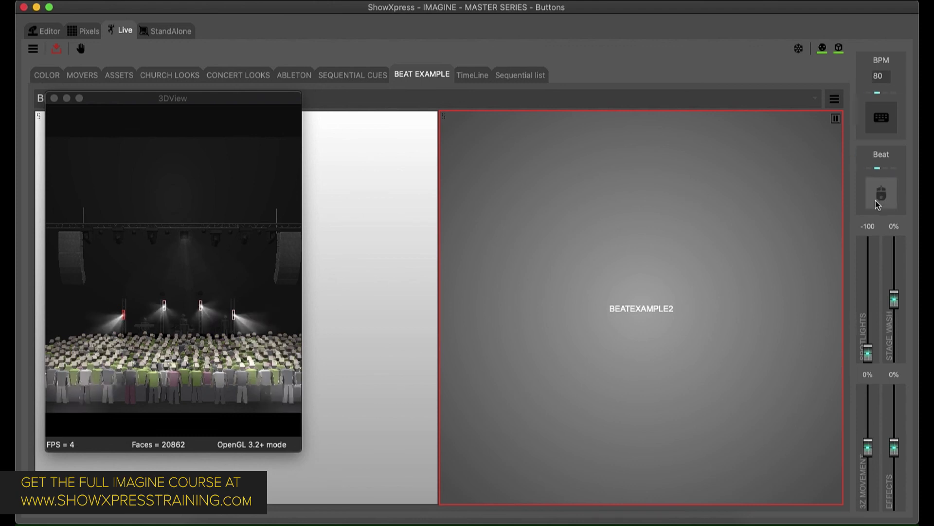
Check BEATEXAMPLE2's speed settings without changes and tap a beat to fire the scene.
right_click(654, 214)
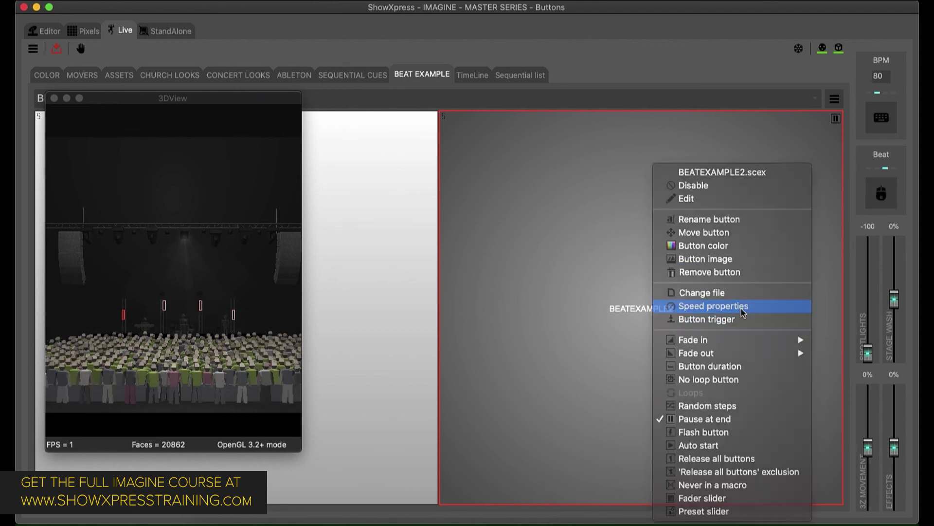
left_click(740, 306)
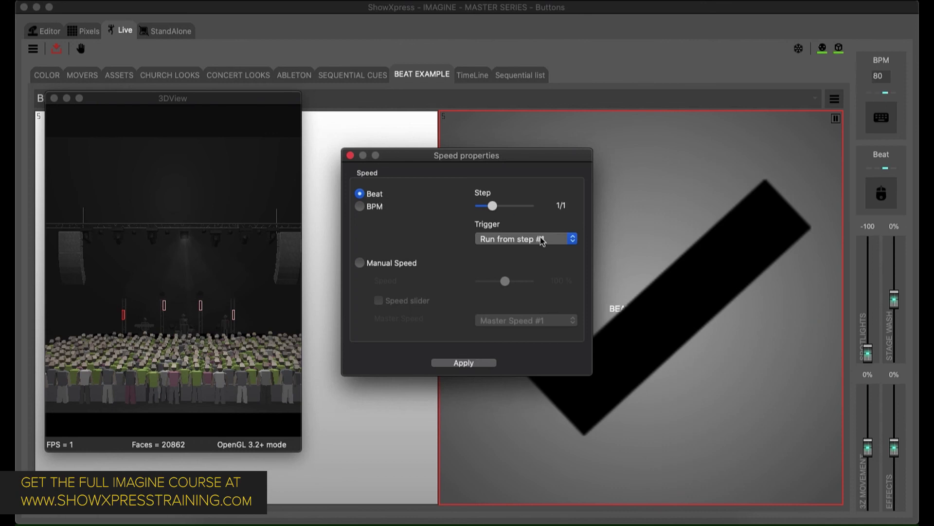
left_click(350, 156)
left_click(882, 195)
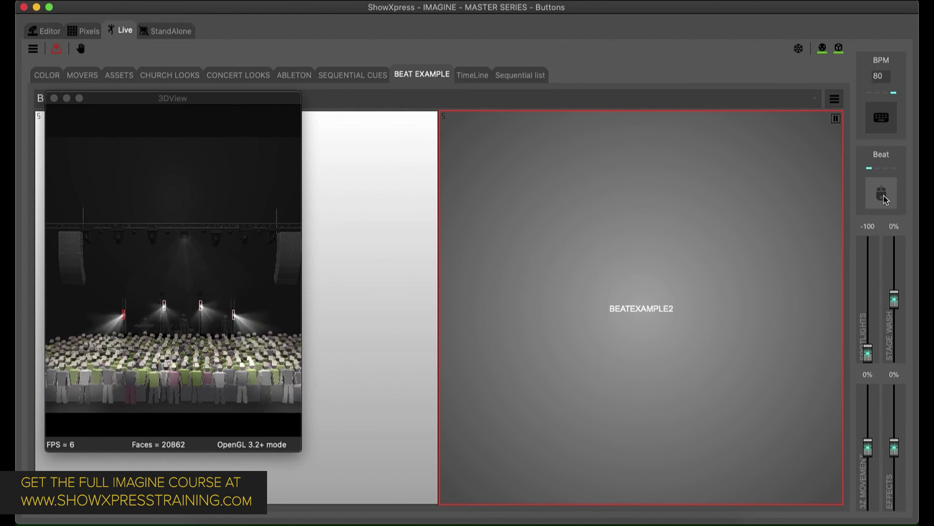
Switch BEATEXAMPLE2's speed source from tapped beats to the BPM tempo and apply it.
right_click(656, 212)
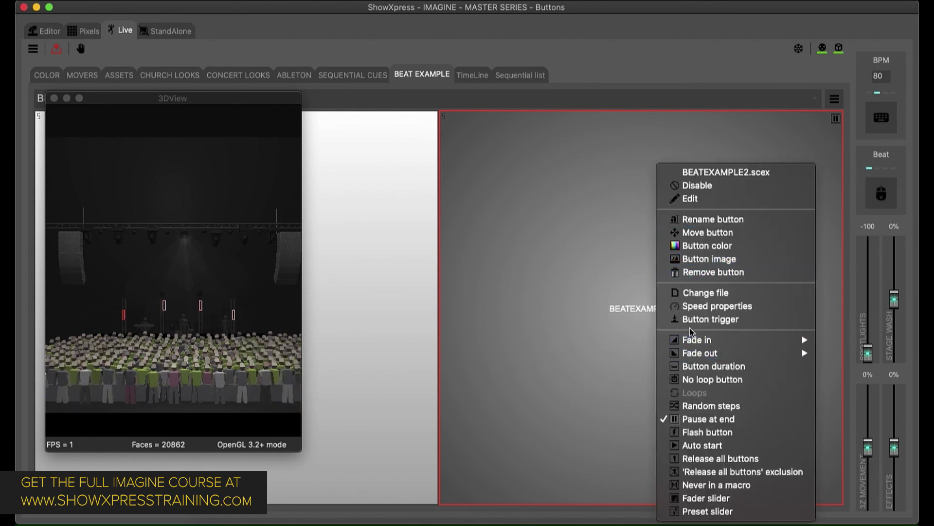
left_click(708, 308)
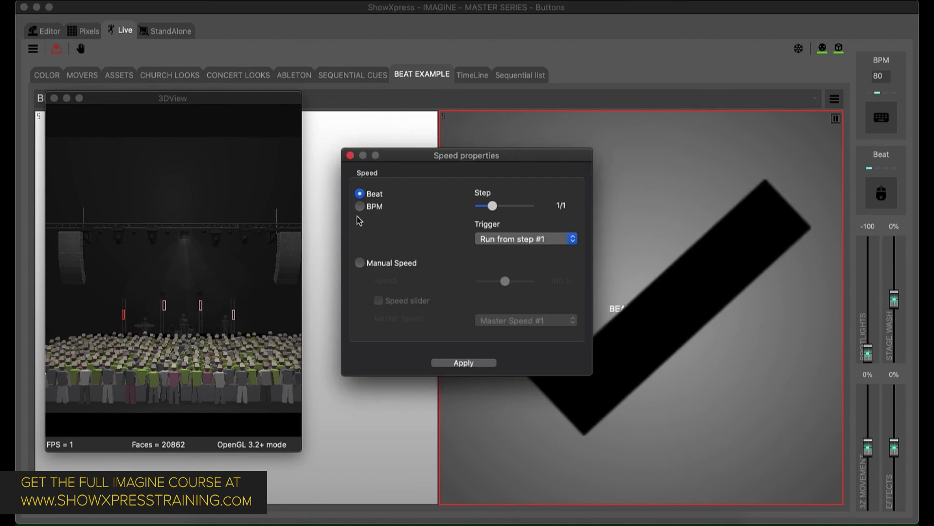
left_click(359, 206)
left_click(491, 363)
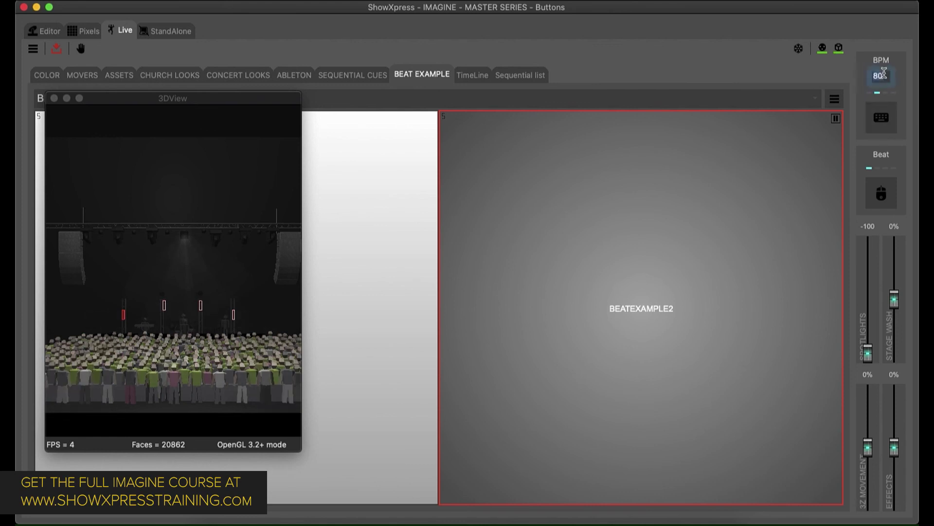
left_click(884, 77)
Enter 135 as the BPM tempo and release the BEATEXAMPLE2 button.
type("135")
key("Return")
left_click(653, 263)
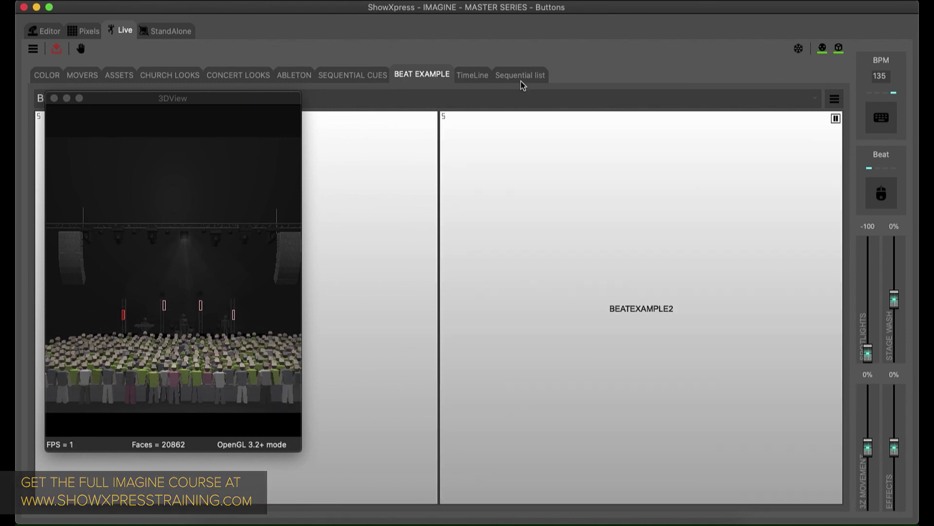